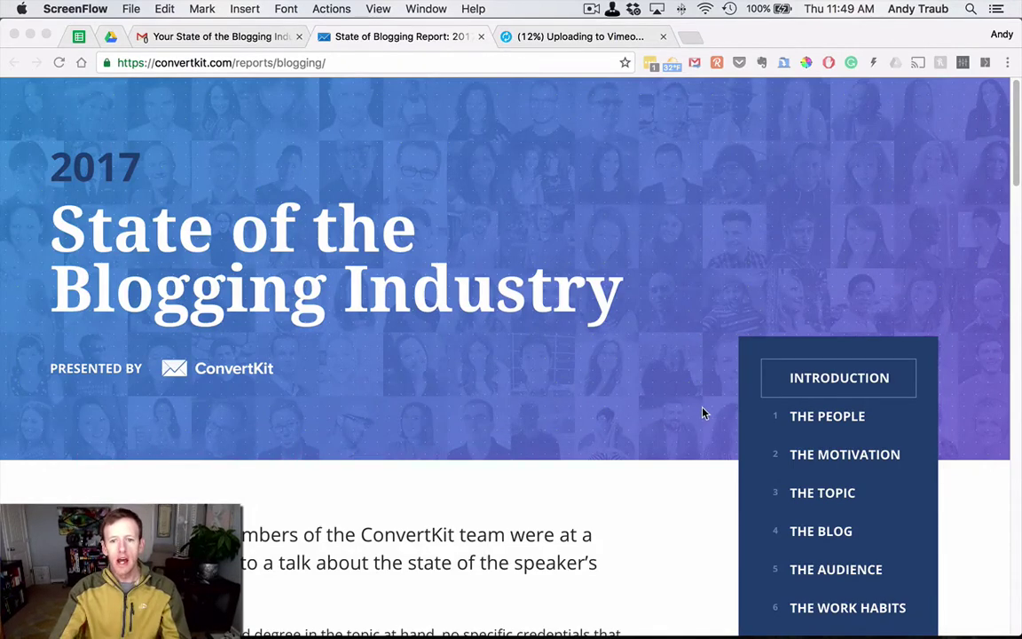
Start the Evernote Web Clipper on the blogging report's introduction page and dismiss the error message
scroll(701, 412, "down", 3)
scroll(818, 319, "down", 2)
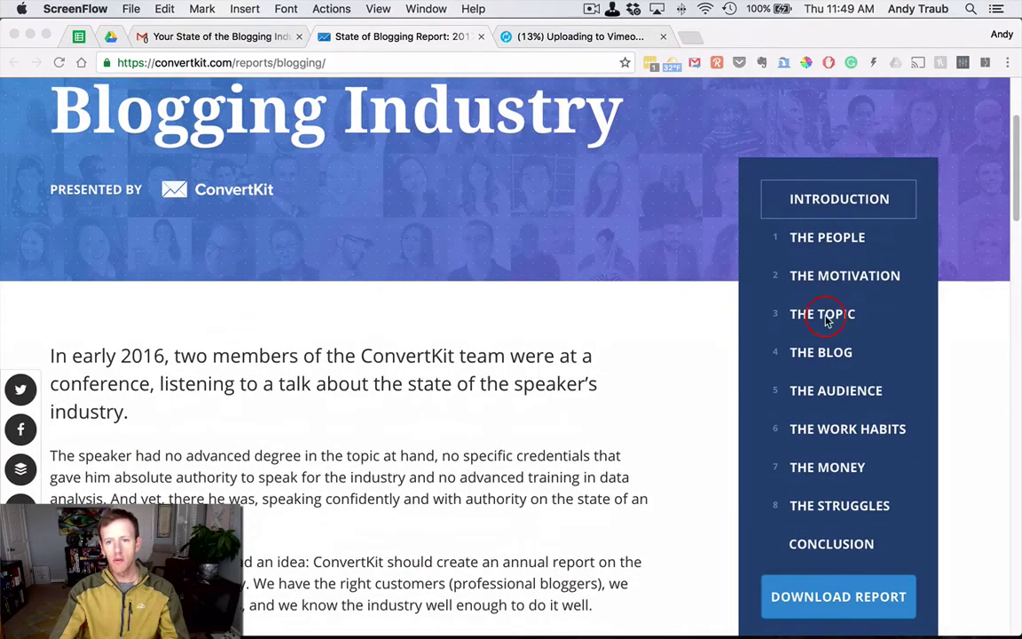
left_click(832, 457)
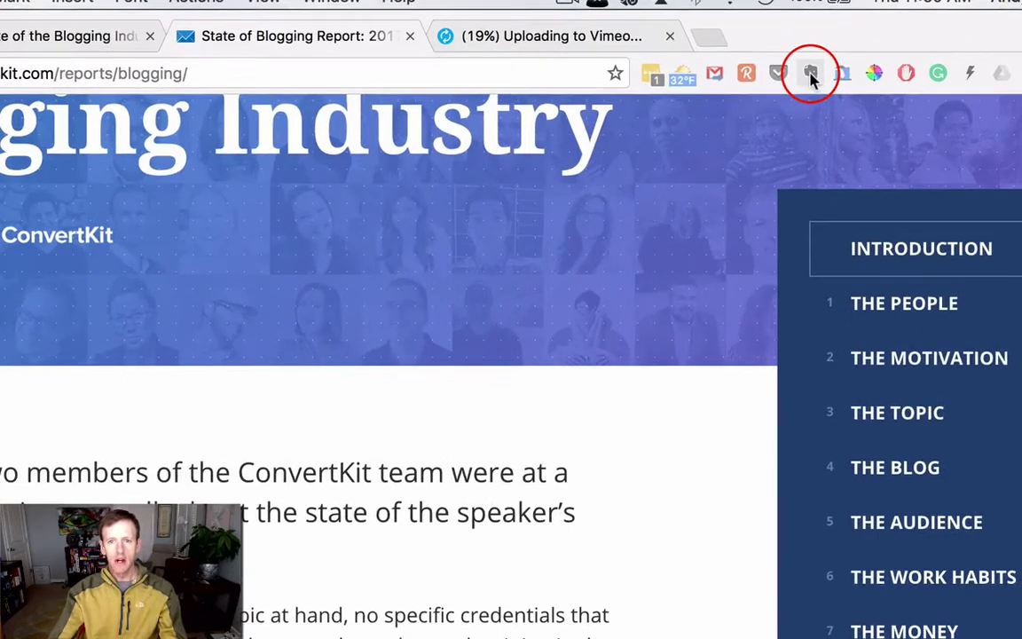
left_click(810, 77)
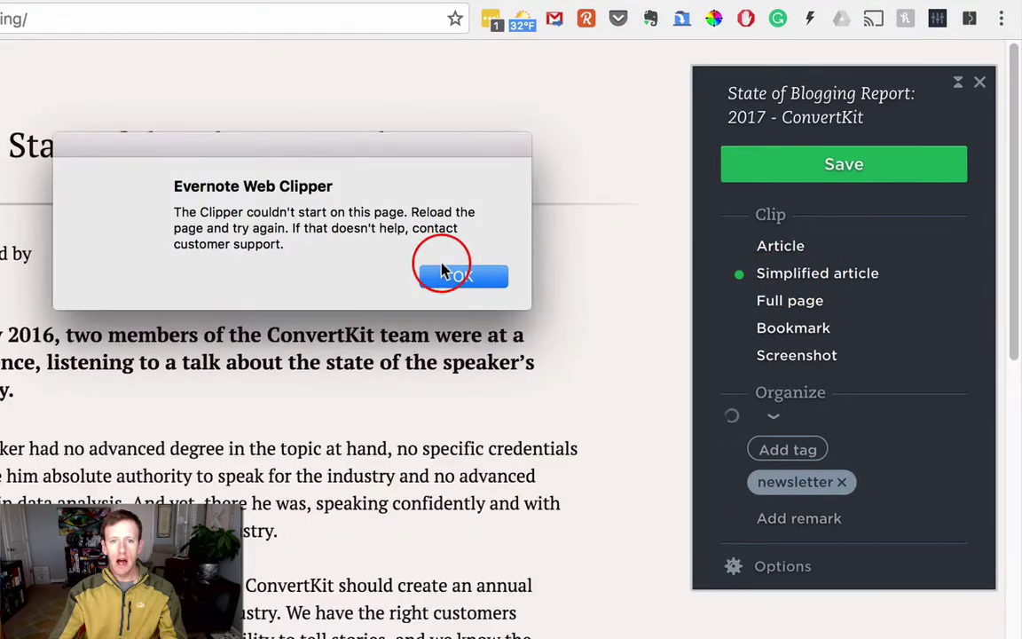
left_click(464, 277)
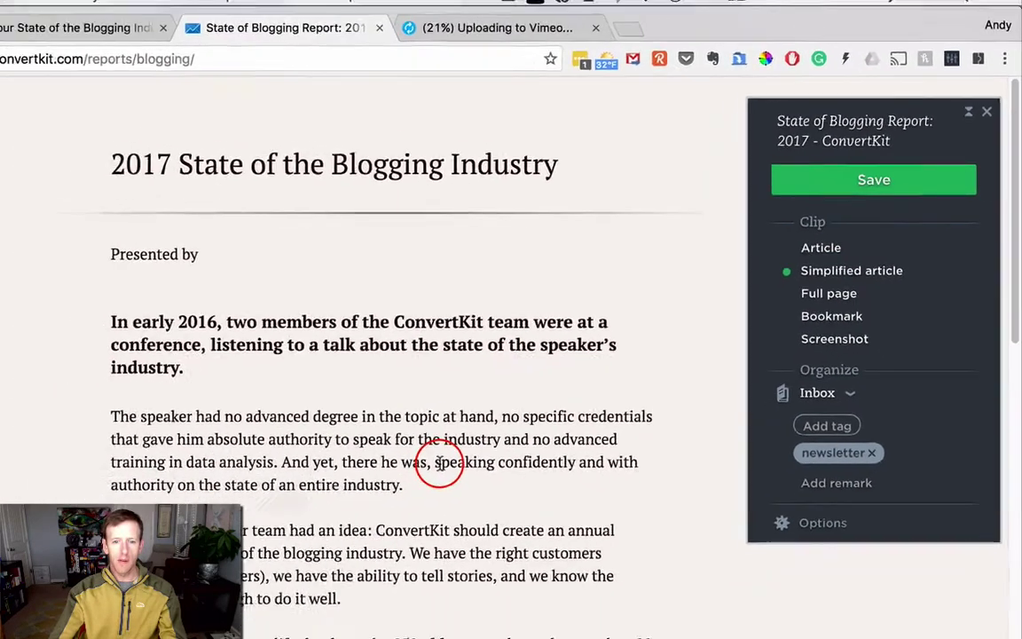
Highlight the paragraph beginning "The speaker had no advanced degree" in the simplified article
scroll(474, 402, "down", 3)
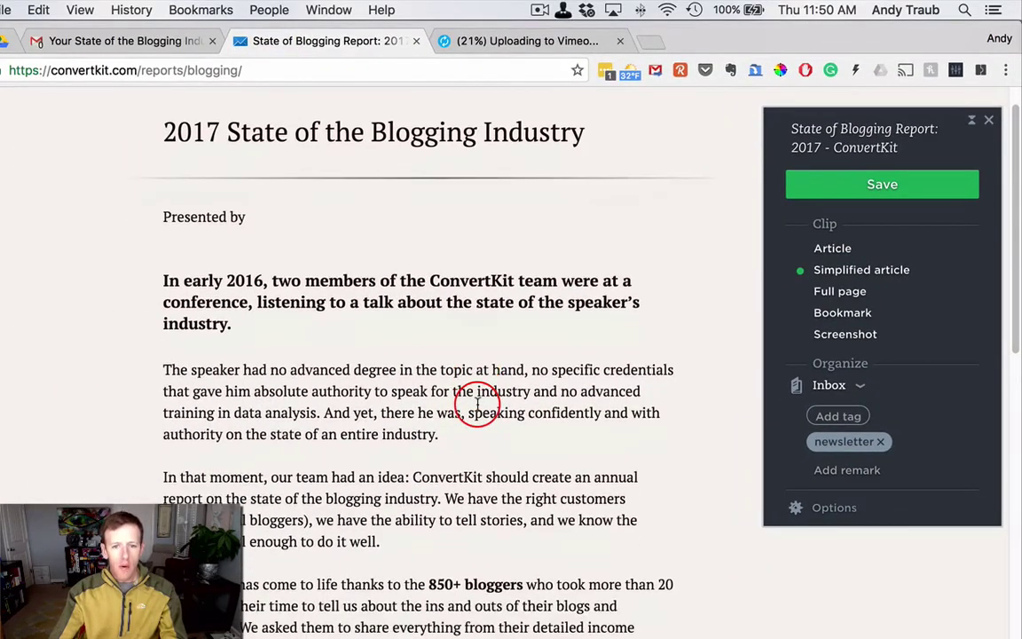
scroll(477, 404, "down", 2)
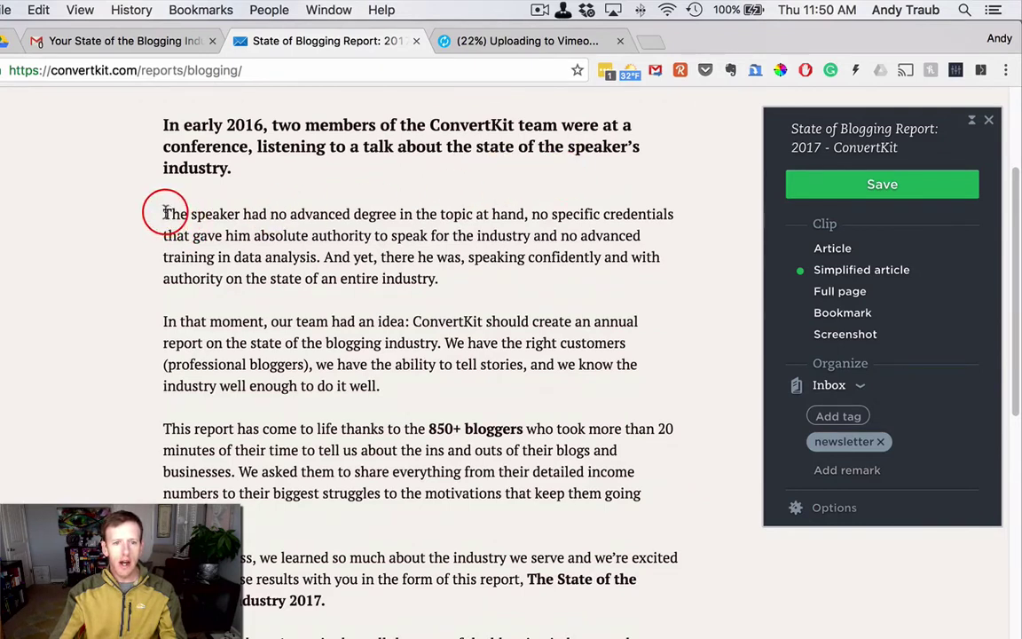
left_click_drag(164, 213, 436, 279)
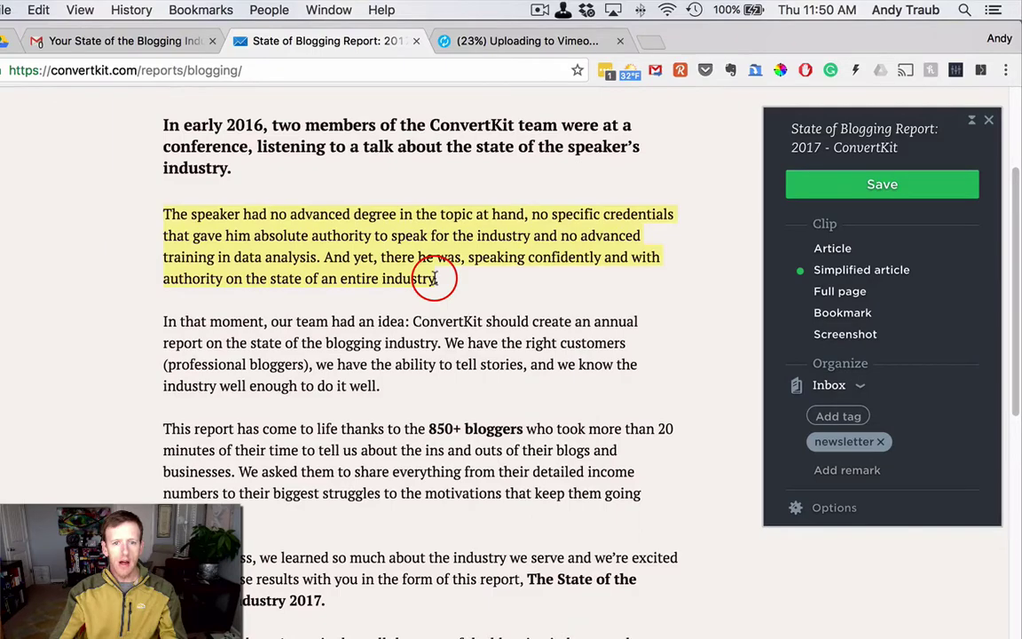
Replace the clip's newsletter tag with the tags Research, ConvertKit and email marketing
left_click(881, 444)
left_click(827, 421)
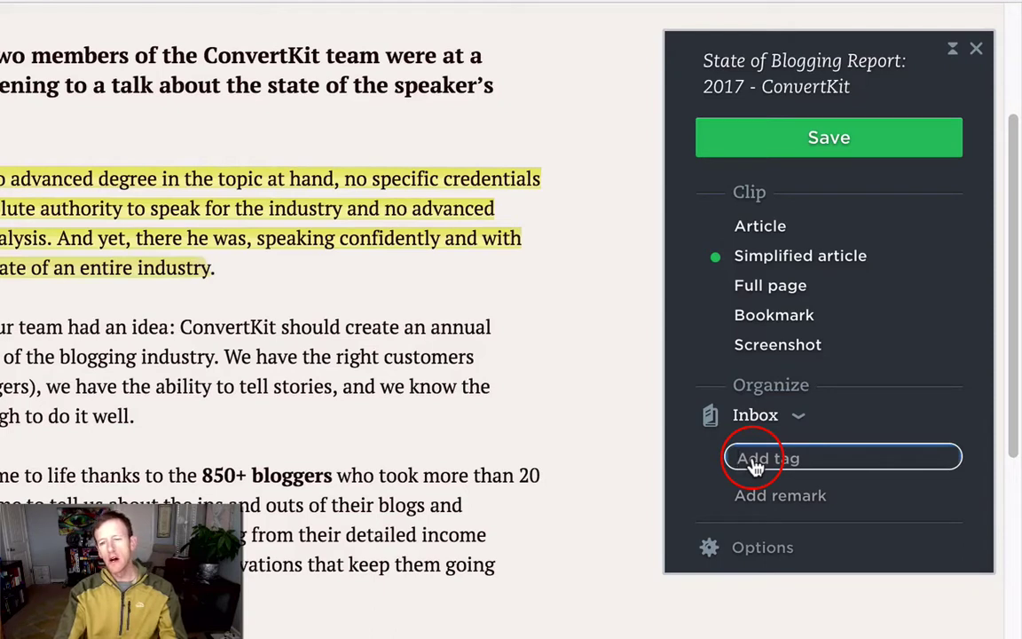
type("research")
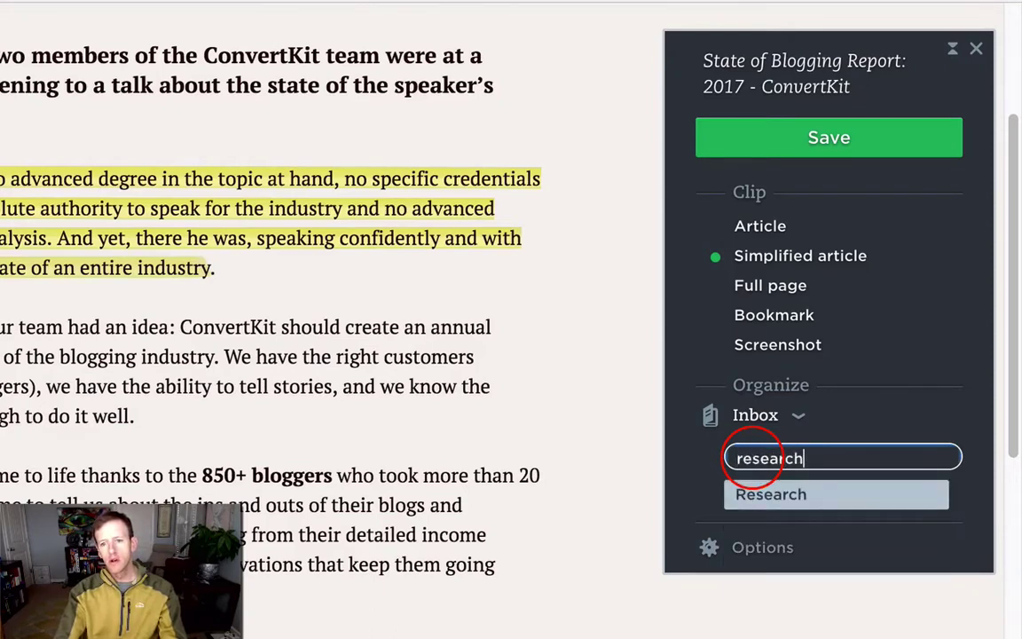
key("Return")
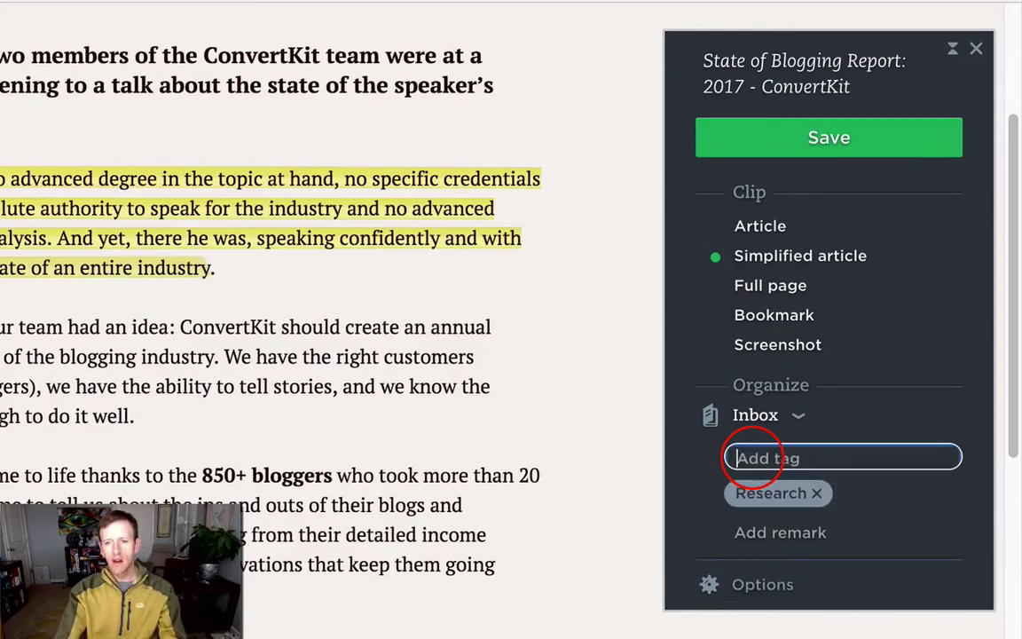
type("Convert")
key("Return")
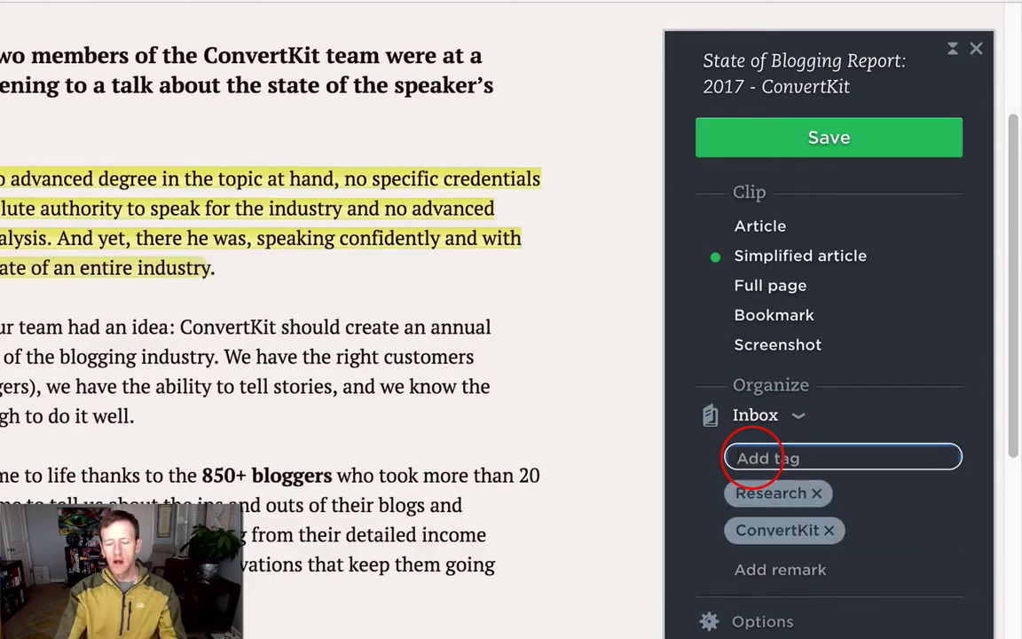
type("Email")
key("Down")
key("Down")
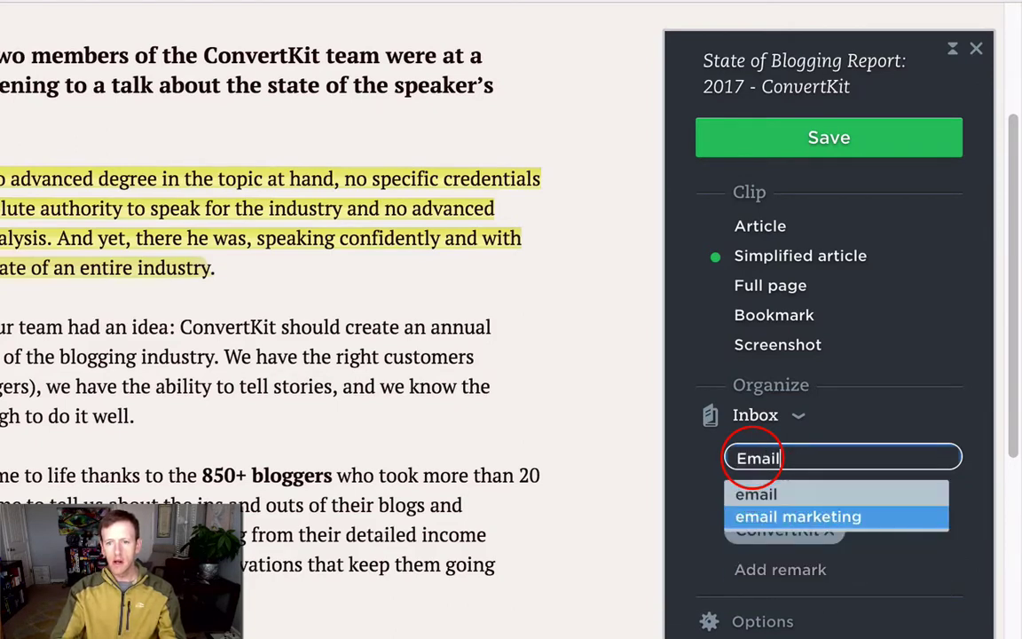
key("Return")
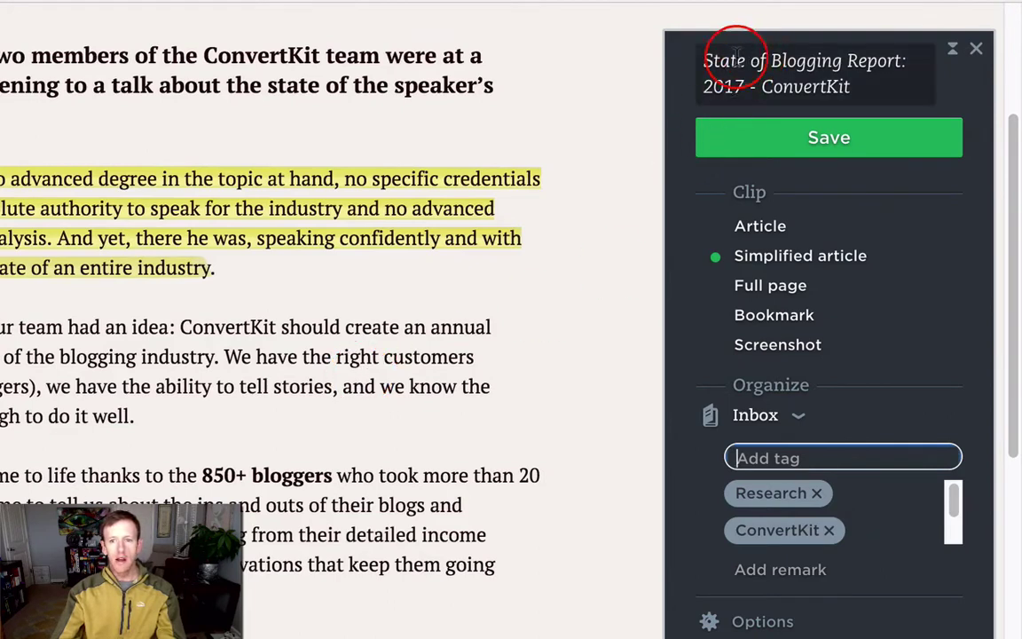
Append "- Introduction" to the clip's title and save the clip
left_click(854, 91)
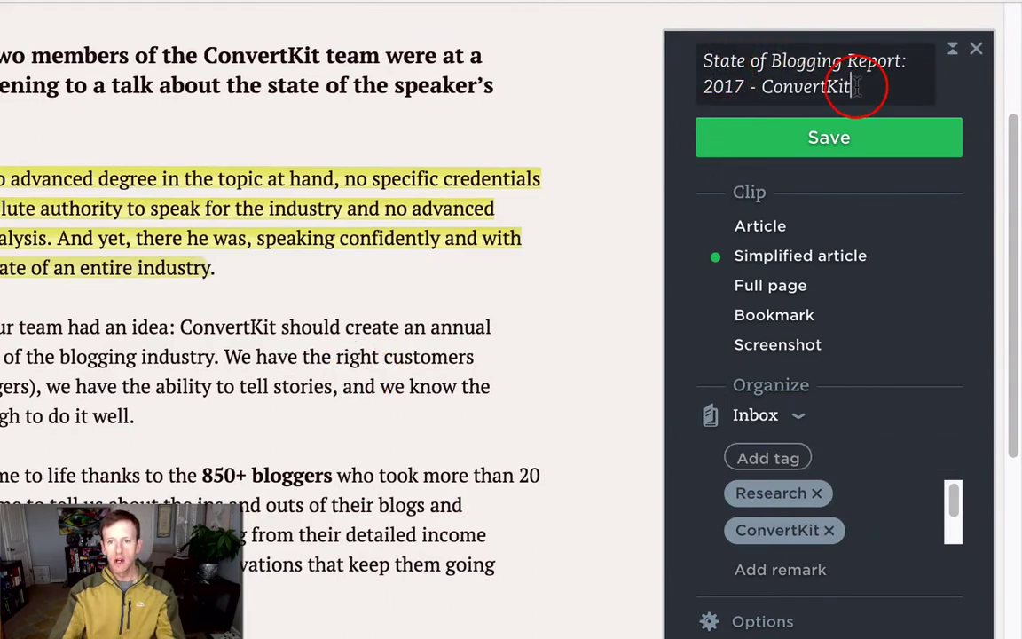
type("- Int")
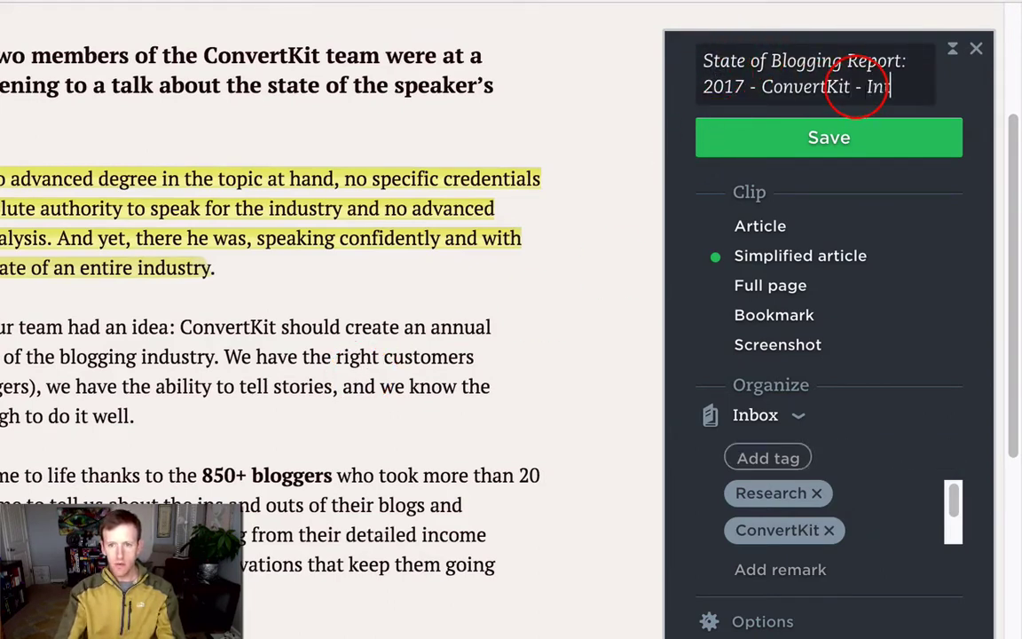
type("roduction")
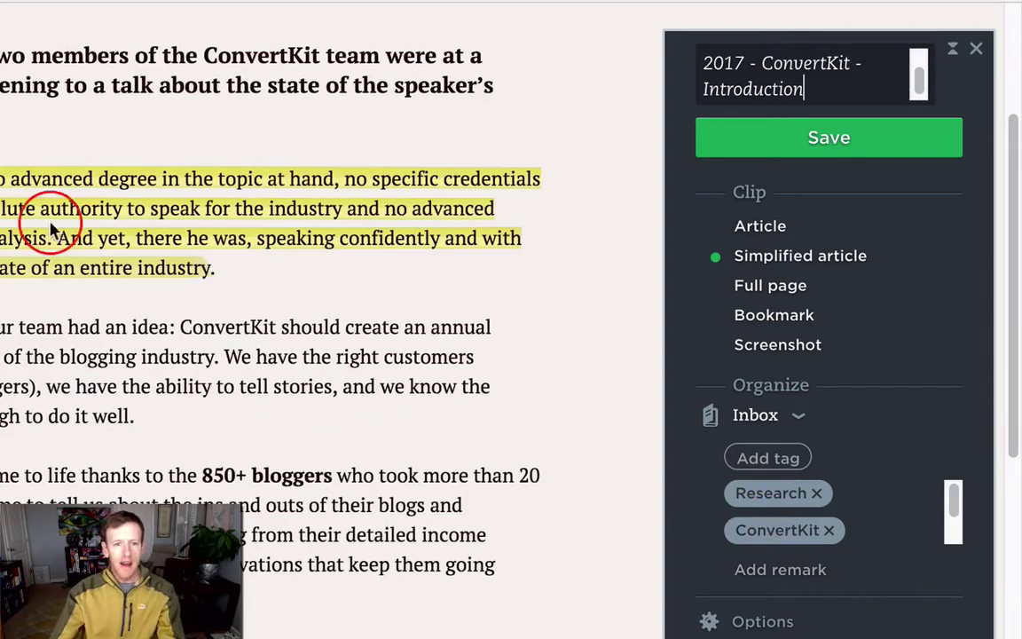
left_click(796, 145)
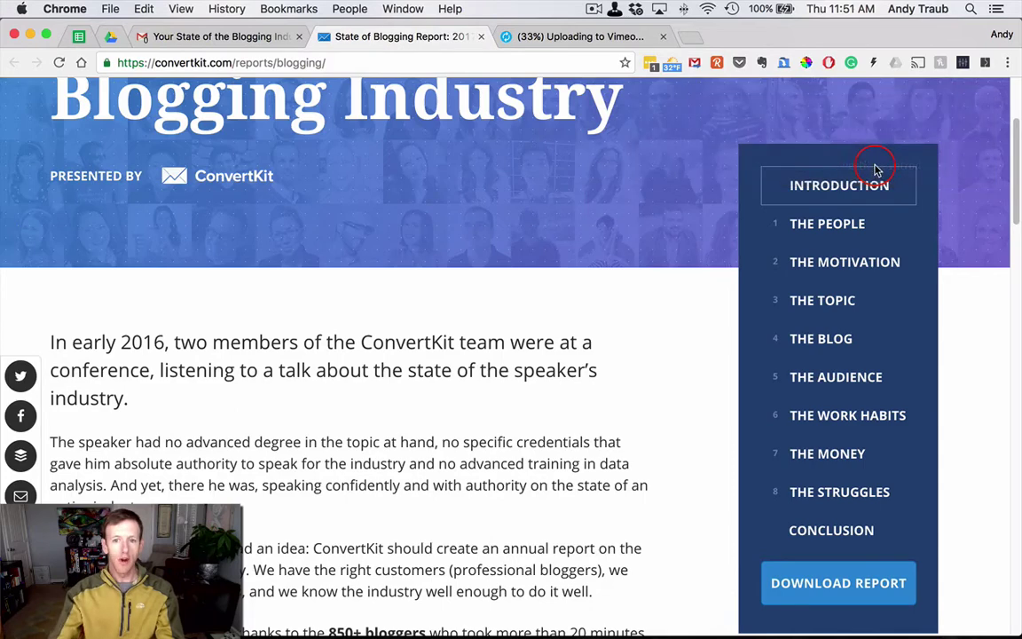
Start a web clip of The People section and append "- The People" to its title
left_click(841, 232)
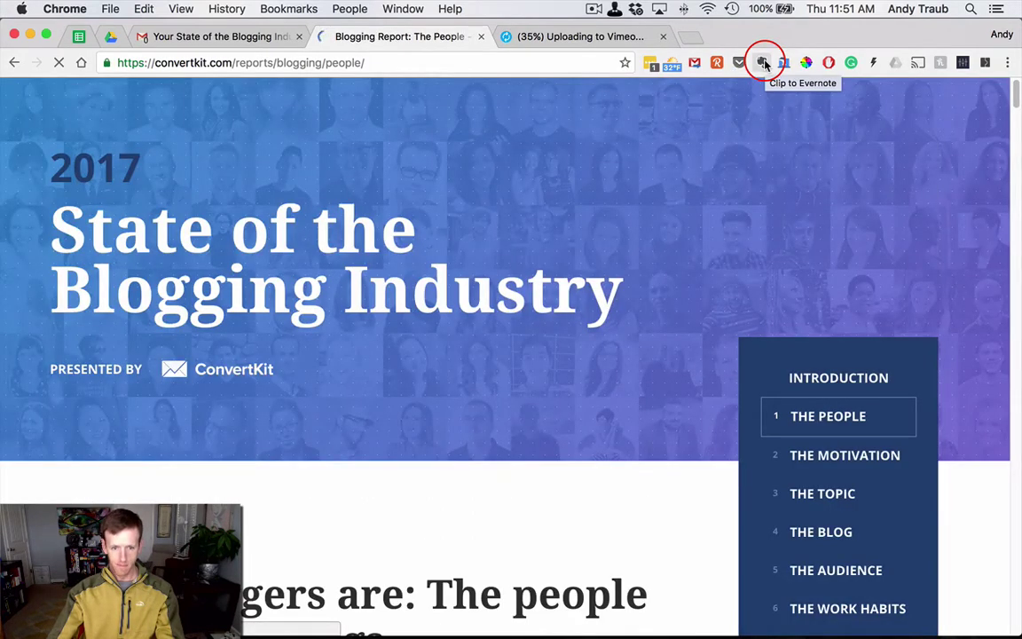
left_click(763, 63)
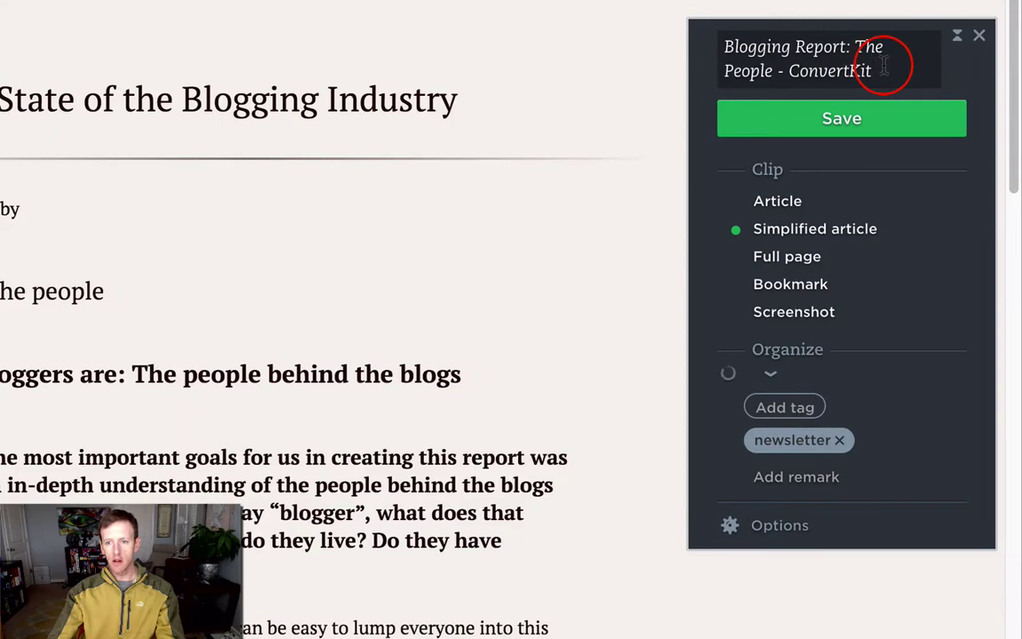
type("- The ")
type("People")
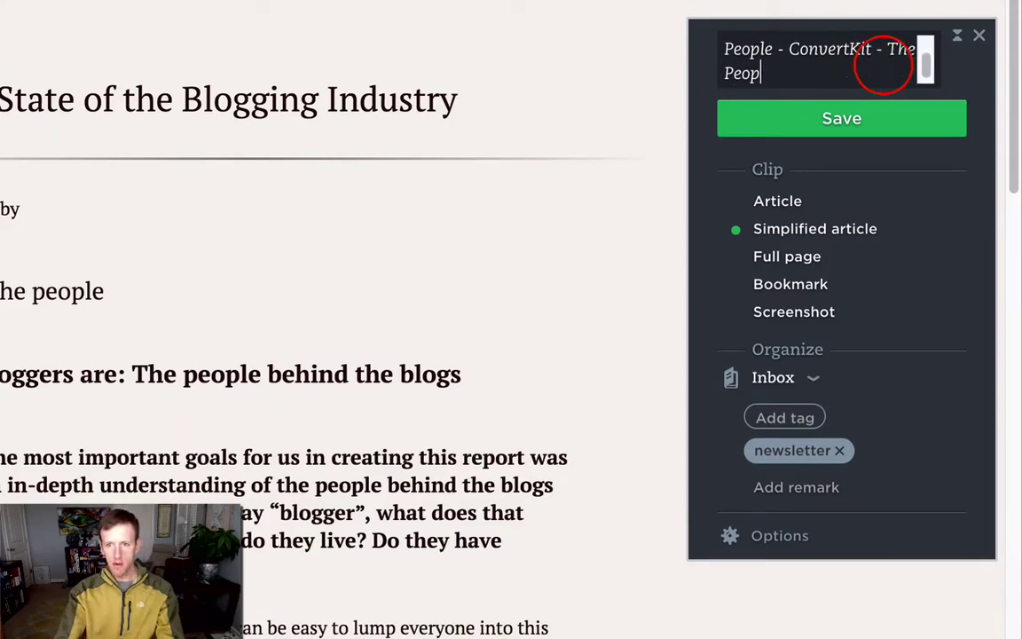
key("Up")
key("Up")
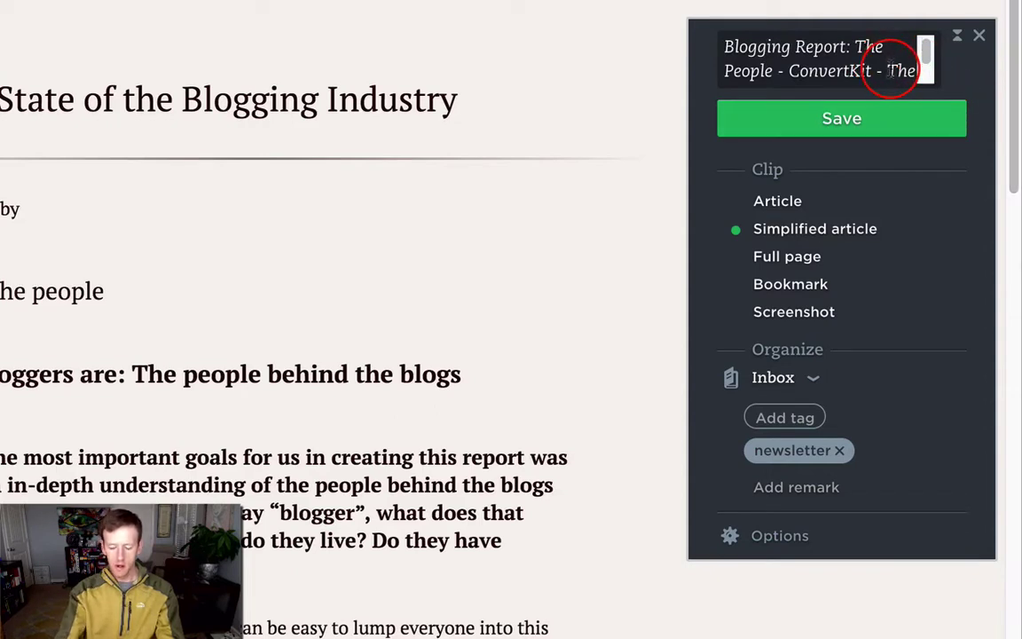
type("00")
key("BackSpace")
key("BackSpace")
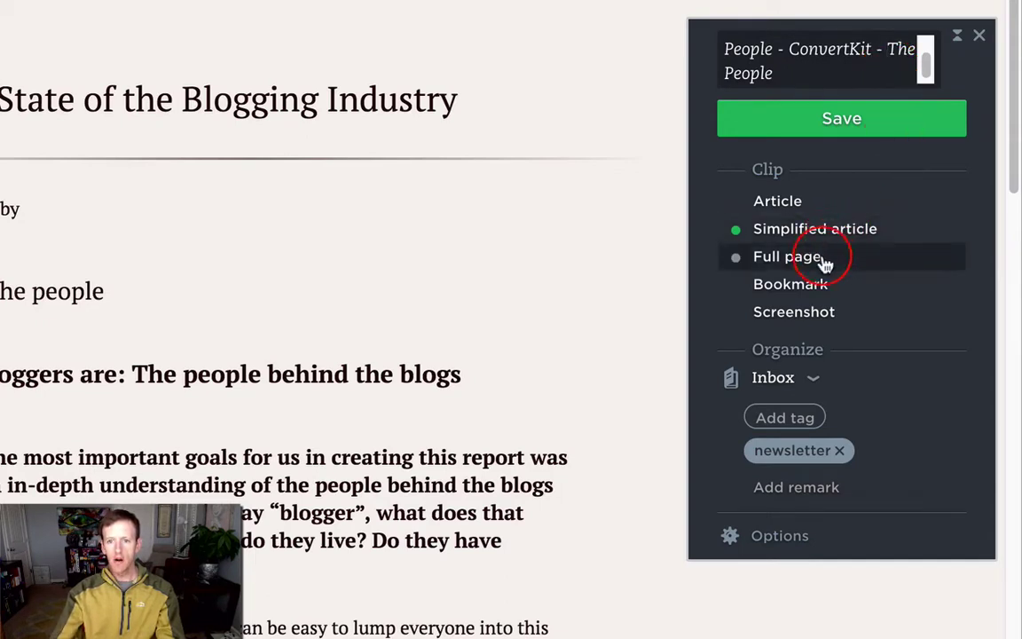
Save the clip without the newsletter tag and with the paragraph on US Census Report categories highlighted
left_click(839, 450)
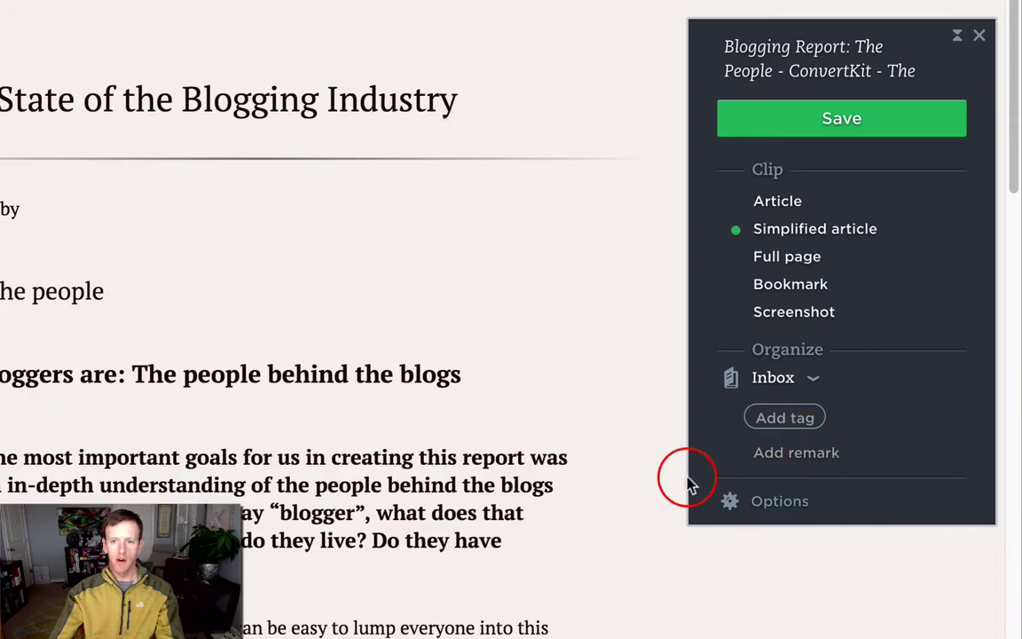
scroll(446, 504, "down", 2)
scroll(446, 503, "down", 5)
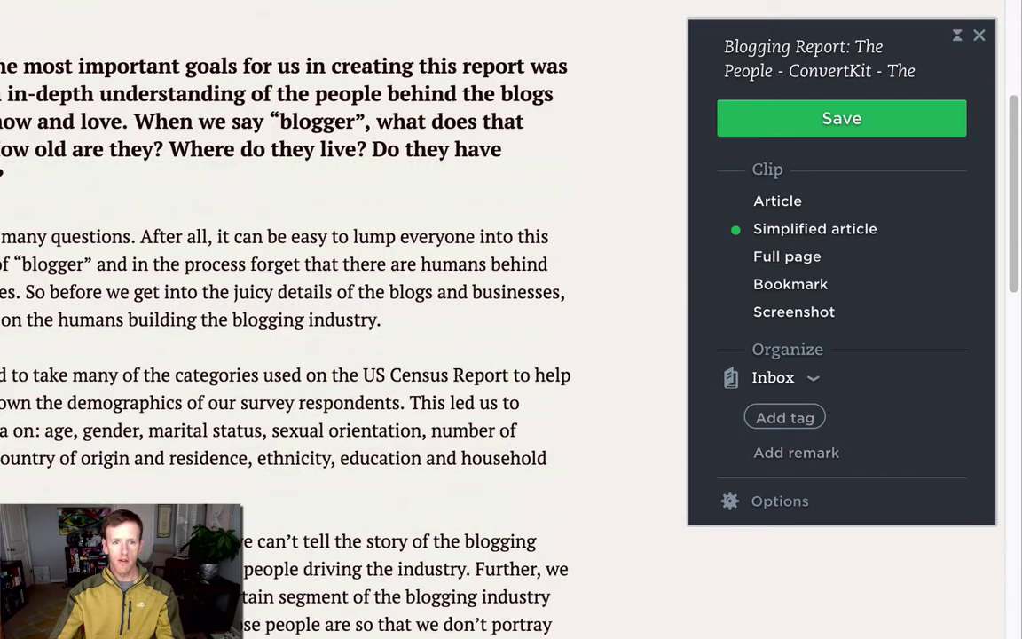
triple_click(228, 444)
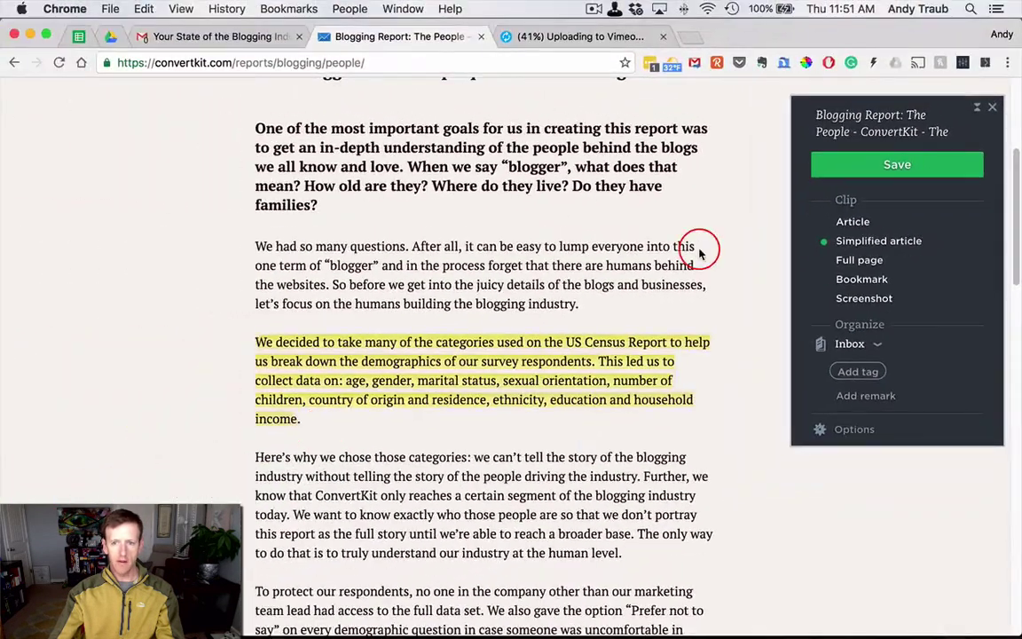
left_click(896, 166)
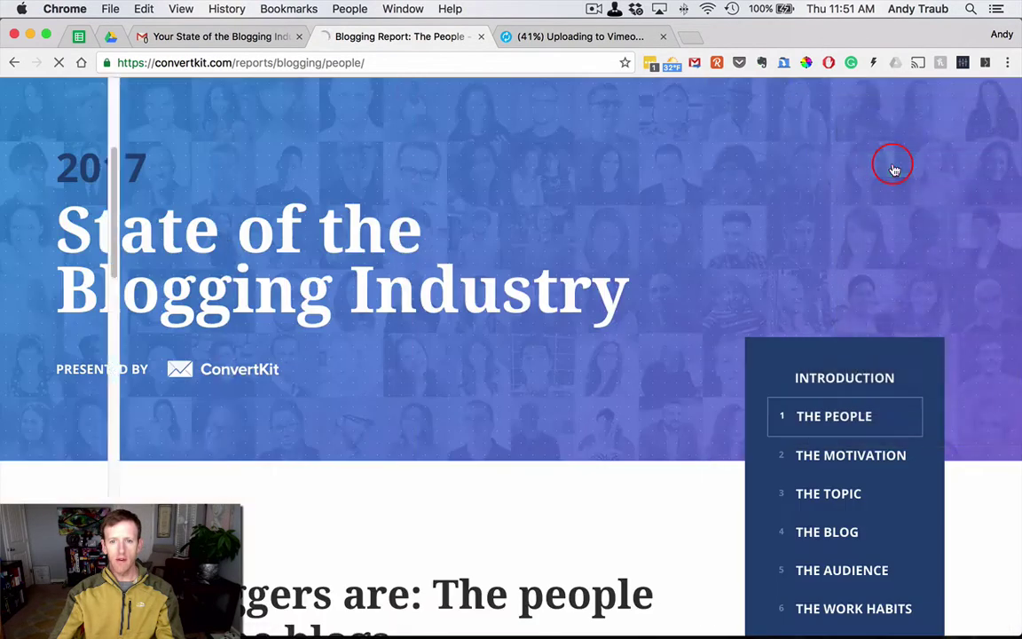
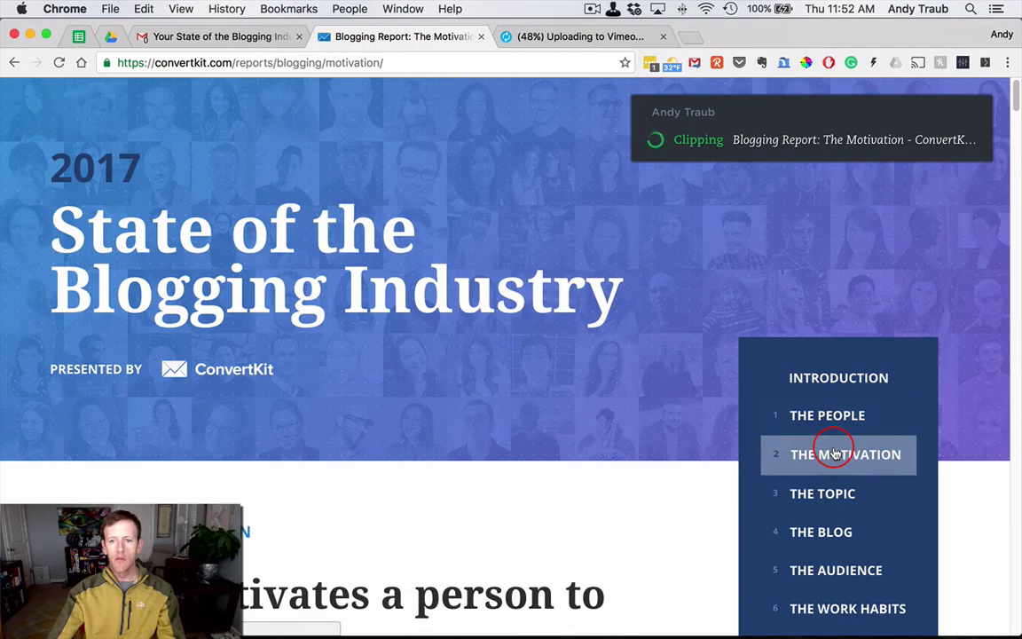
Start a web clip of The Topic section and append "- Topic" to its title
left_click(825, 497)
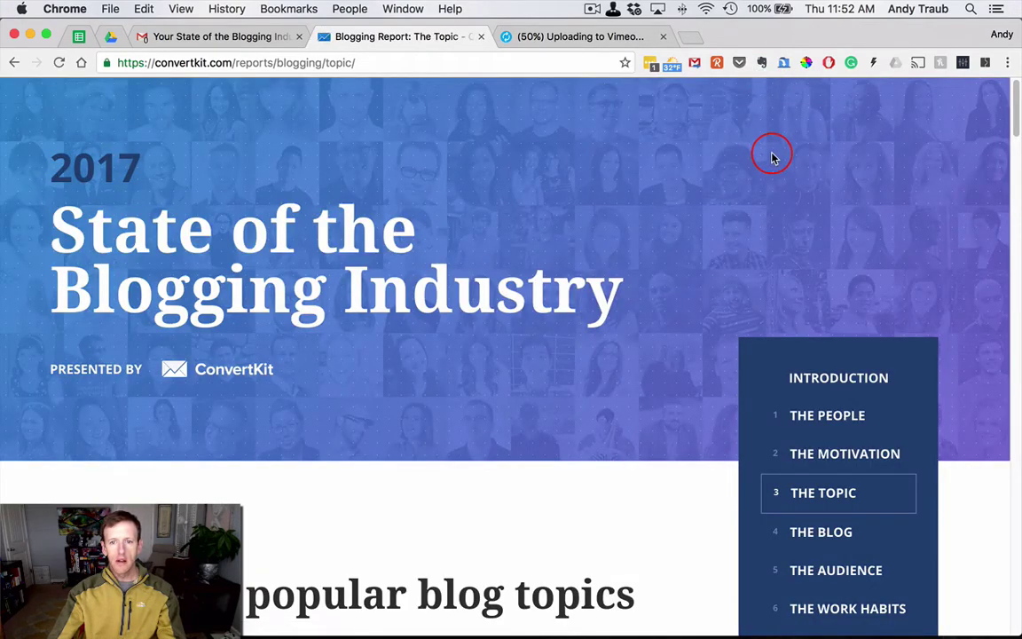
left_click(761, 62)
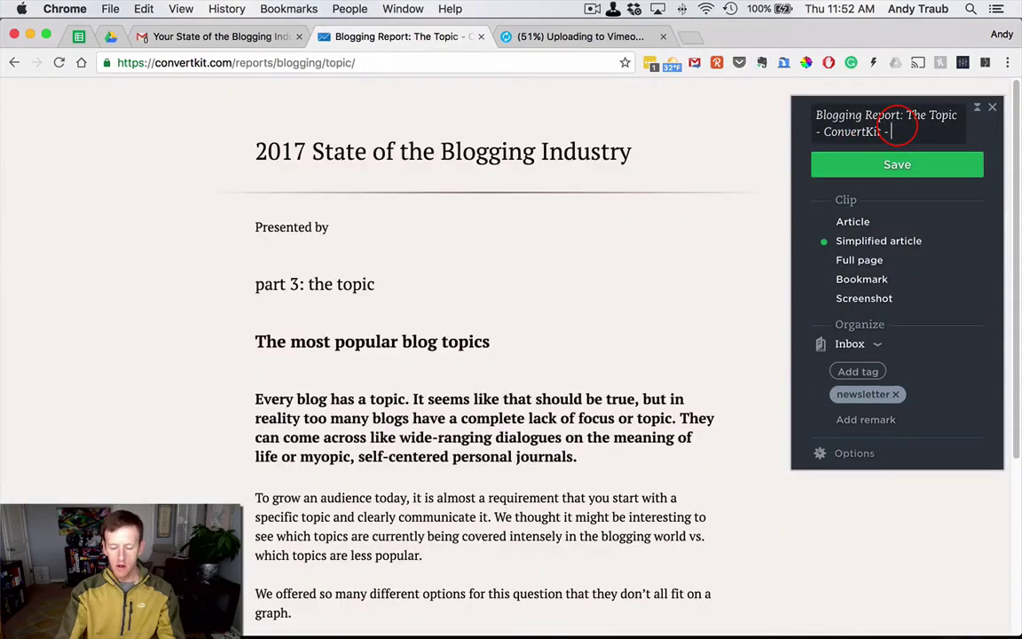
key("alt+BackSpace")
key("alt+BackSpace")
key("alt+BackSpace")
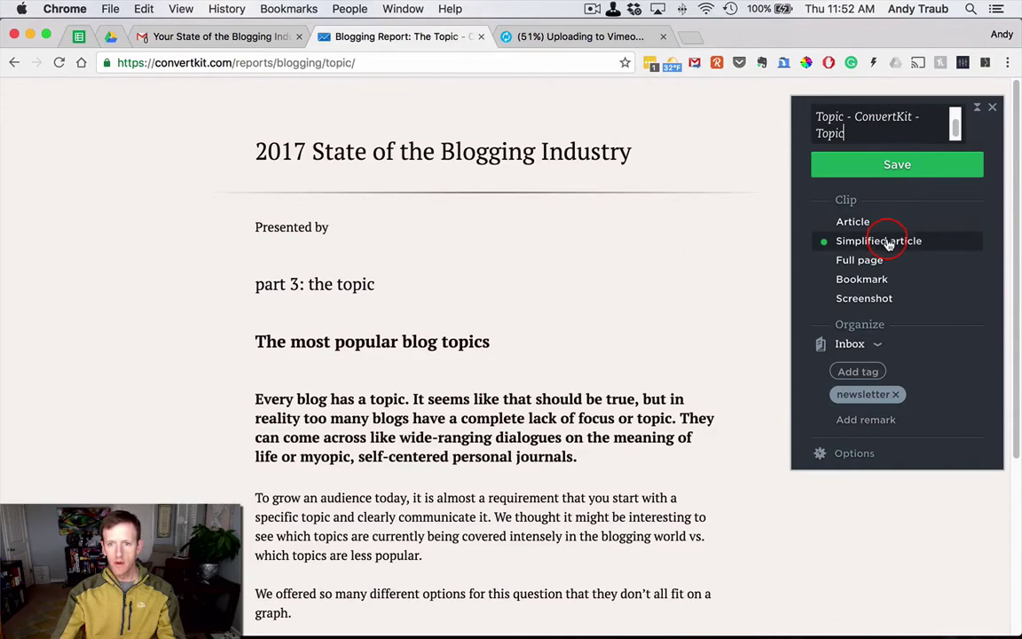
Highlight the bold opening paragraph beginning "Every blog has a topic" and save the clip
left_click_drag(257, 399, 581, 456)
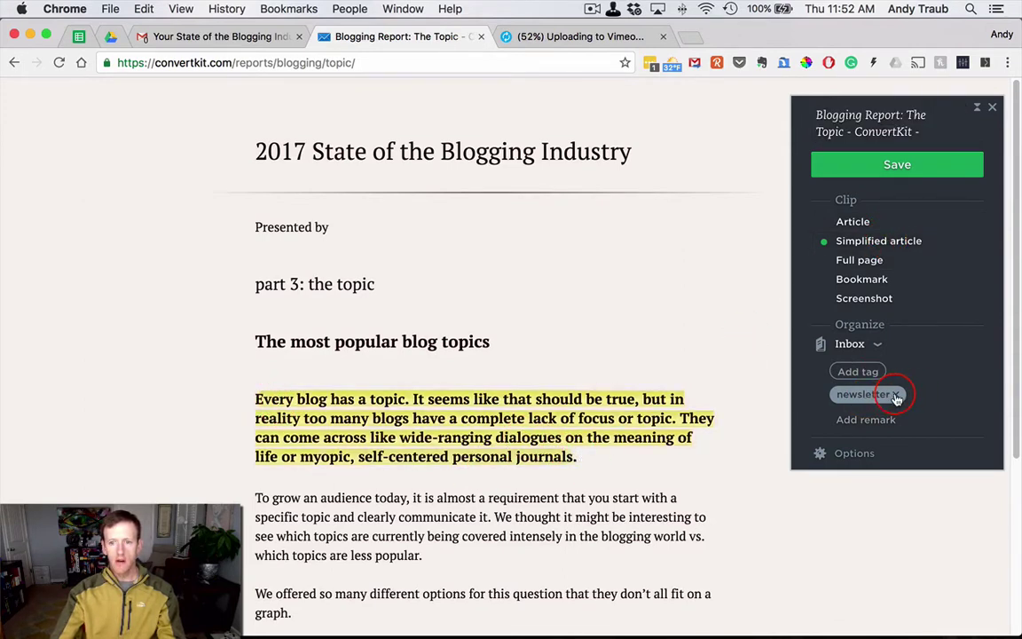
left_click(901, 164)
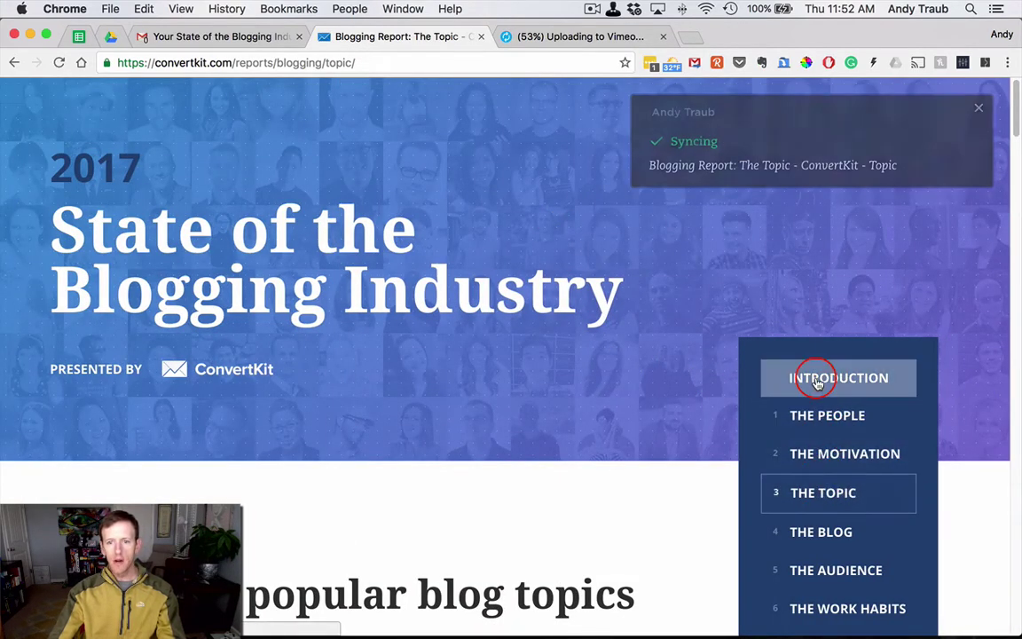
Switch to the Evernote desktop app and sync the notes
key("super+Tab")
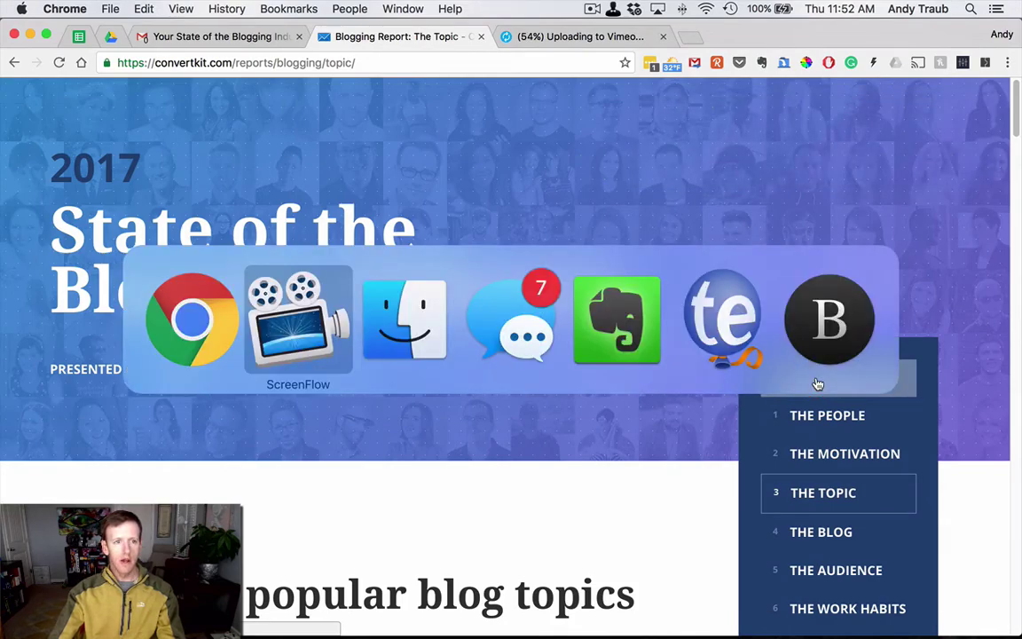
key("super+Tab")
key("super+Tab")
key("super+Tab")
left_click(27, 93)
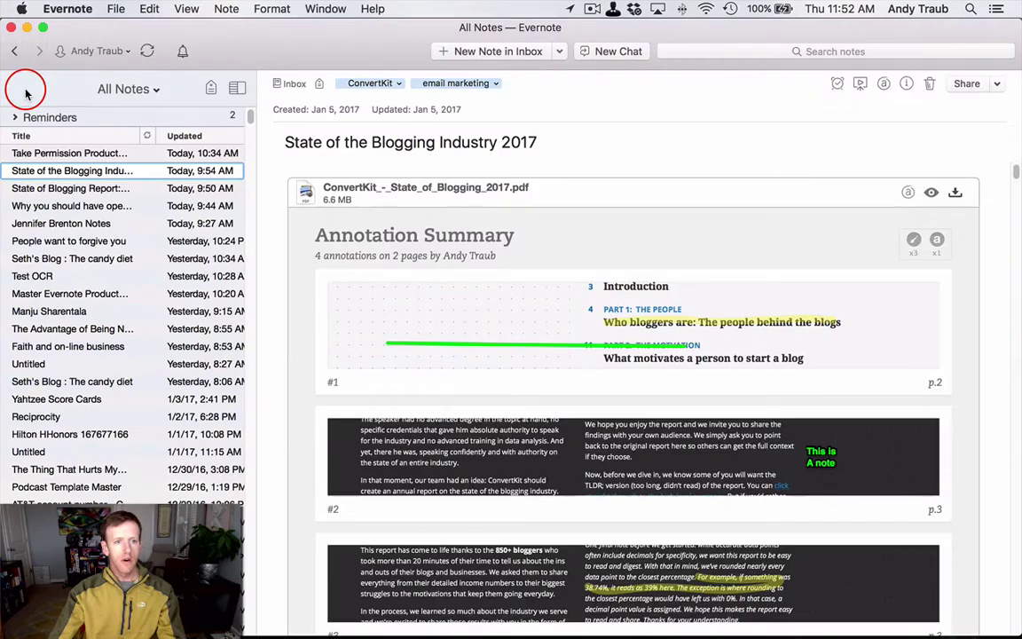
left_click(148, 53)
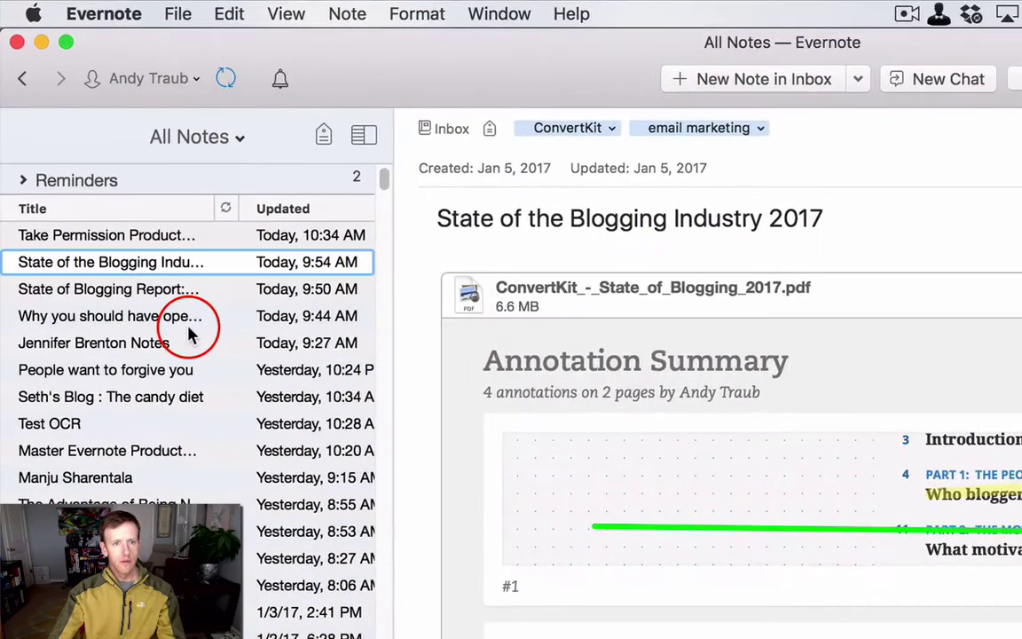
Sync the notes and look through the four newly clipped blogging report notes to check their titles, tags and highlights
left_click(225, 82)
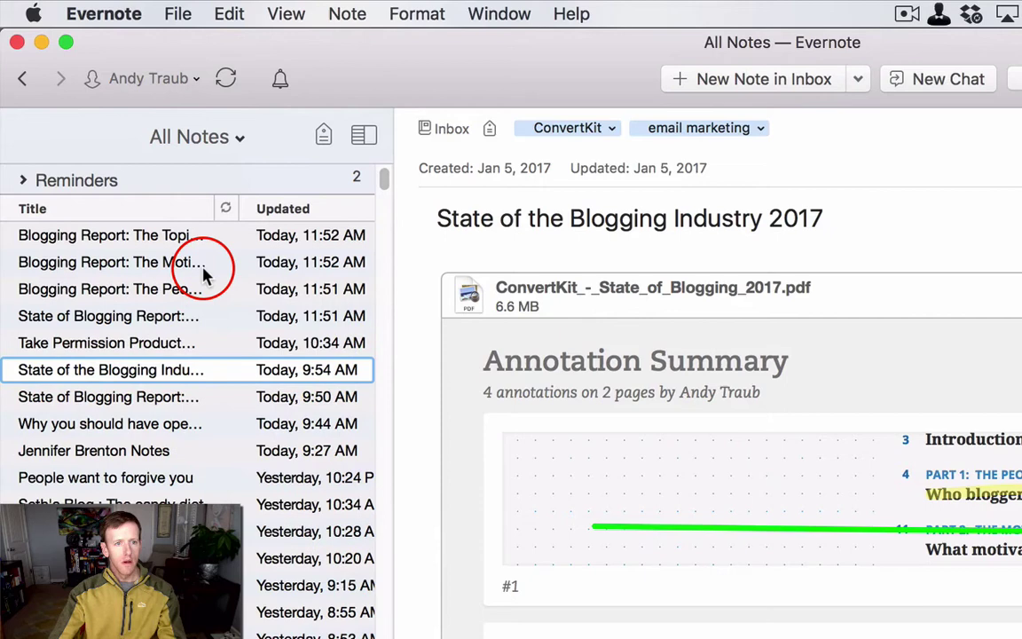
left_click(123, 240)
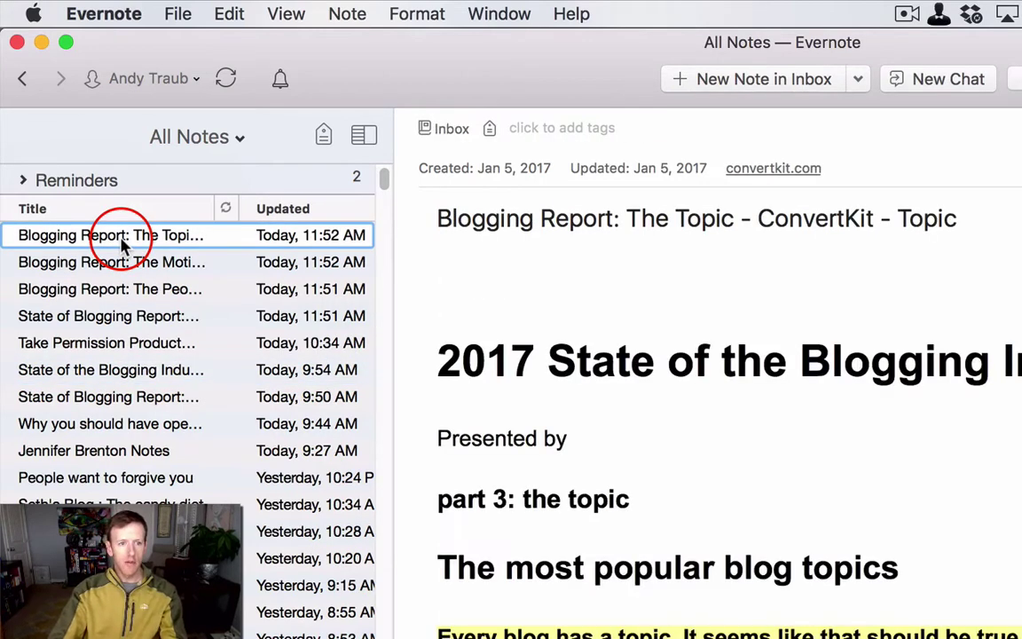
key("Down")
key("Down")
key("Down")
key("Down")
key("Up")
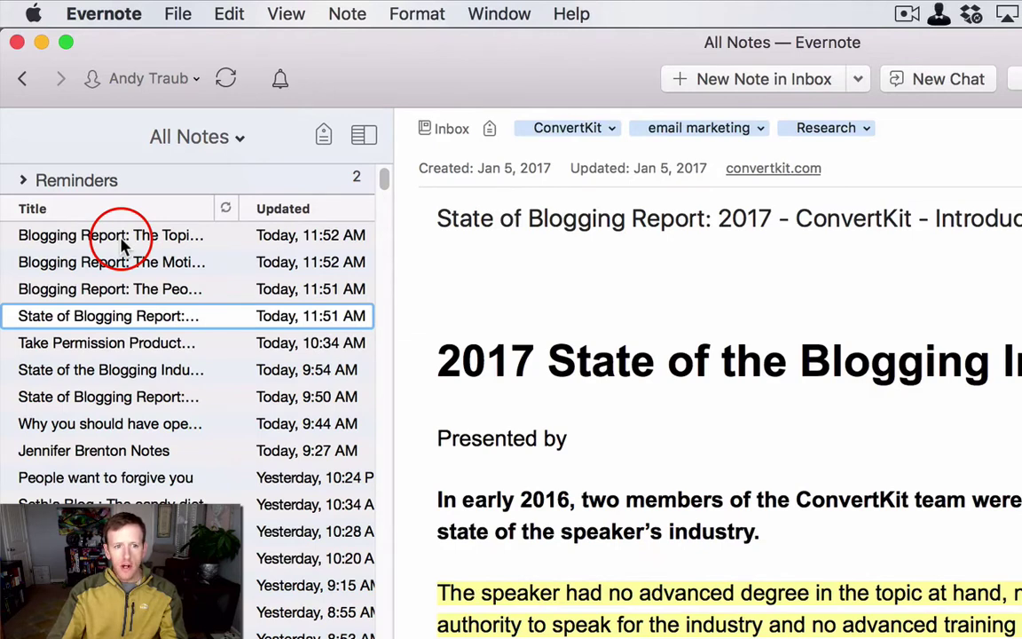
key("Up")
key("Up")
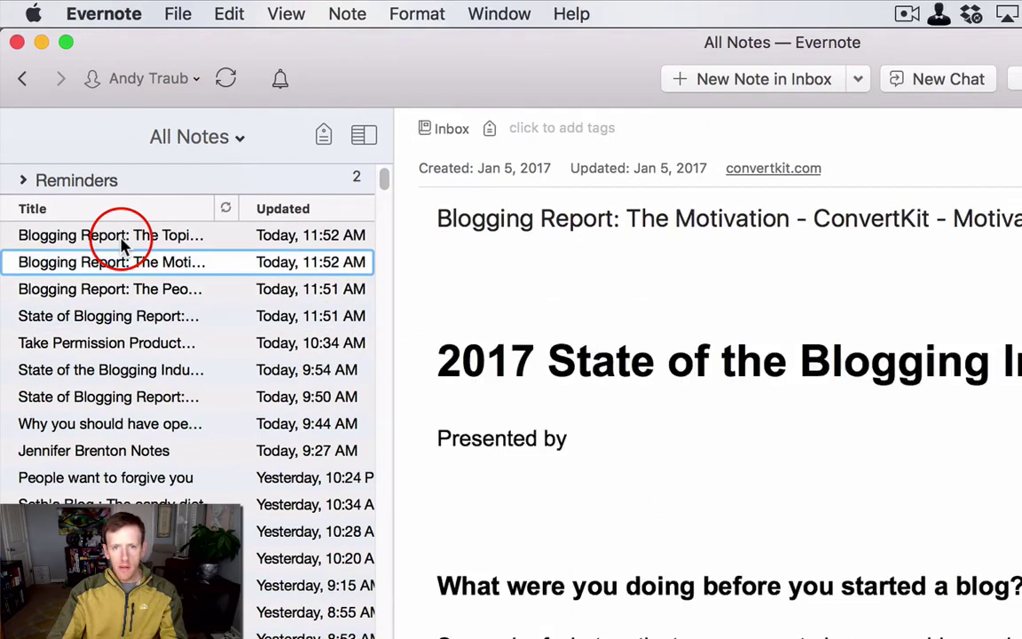
key("Up")
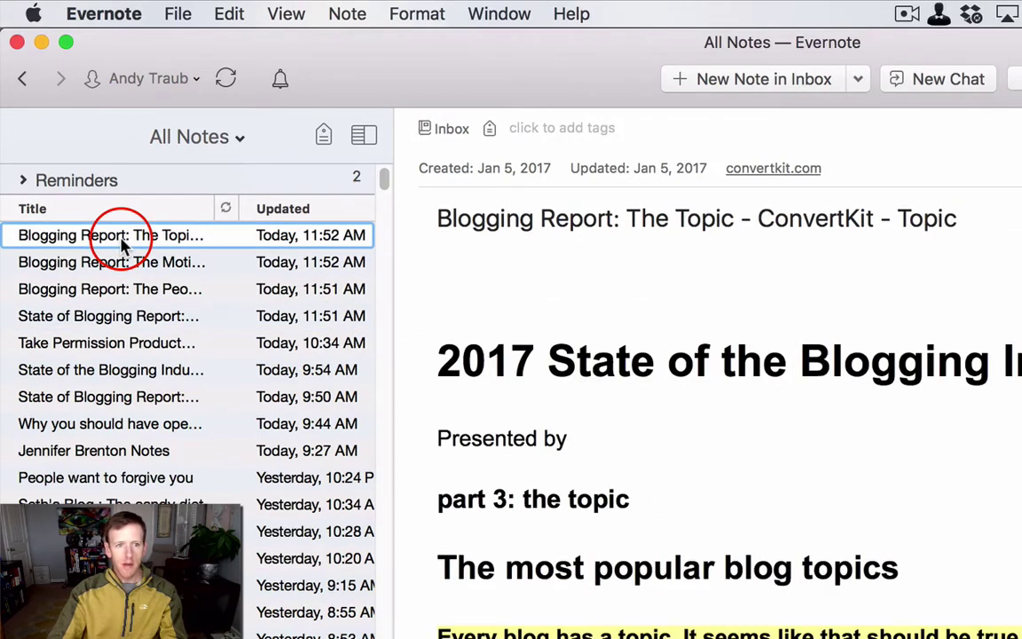
key("Down")
key("Down")
key("Down")
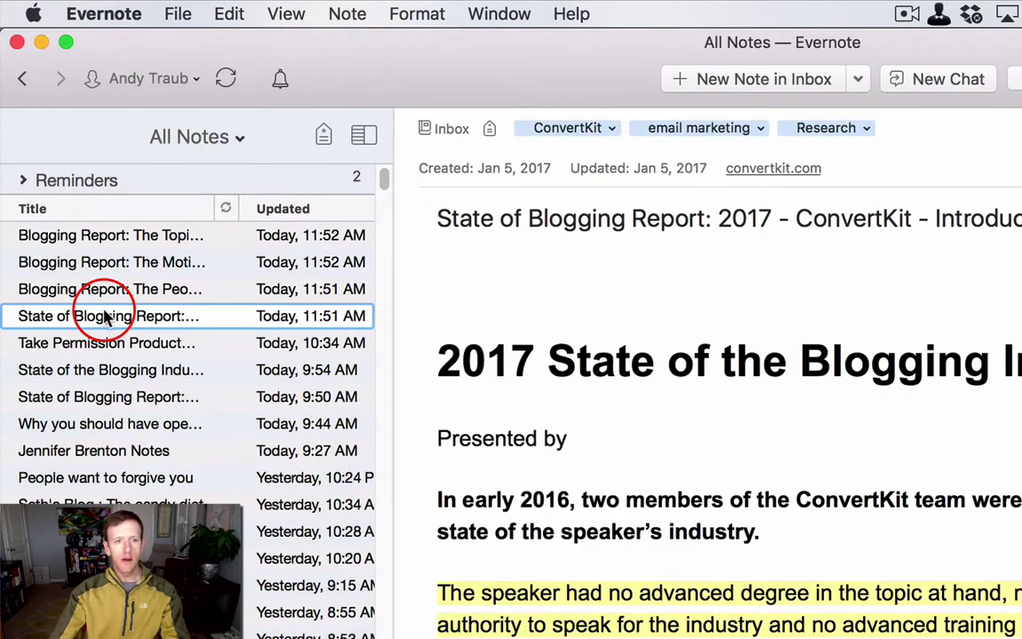
Select the four newly clipped blogging report notes together and add the tags email marketing, ConvertKit and Research
left_click(98, 238)
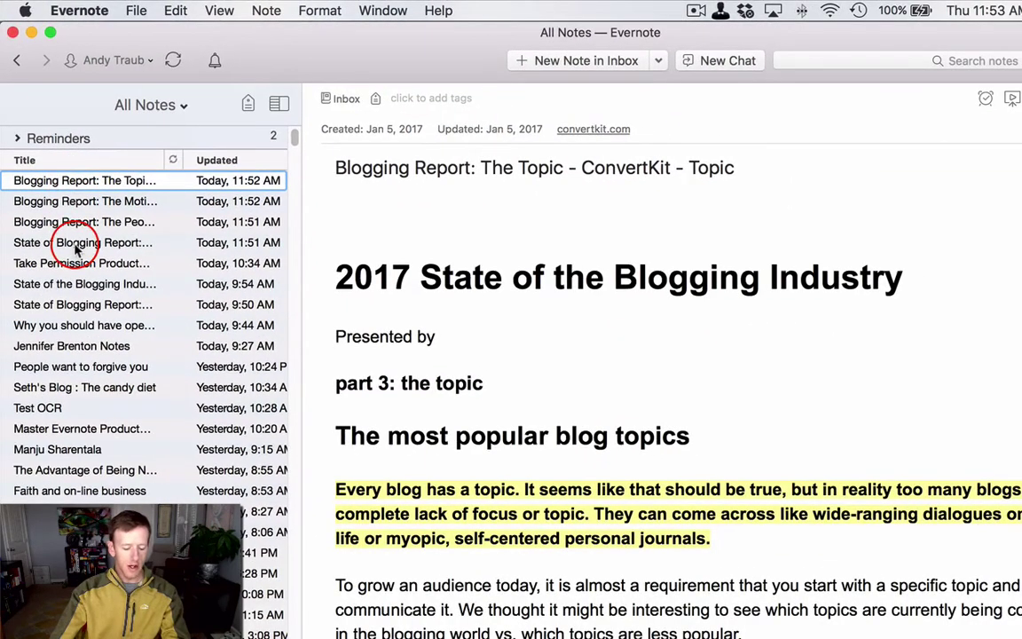
left_click(77, 245, "shift")
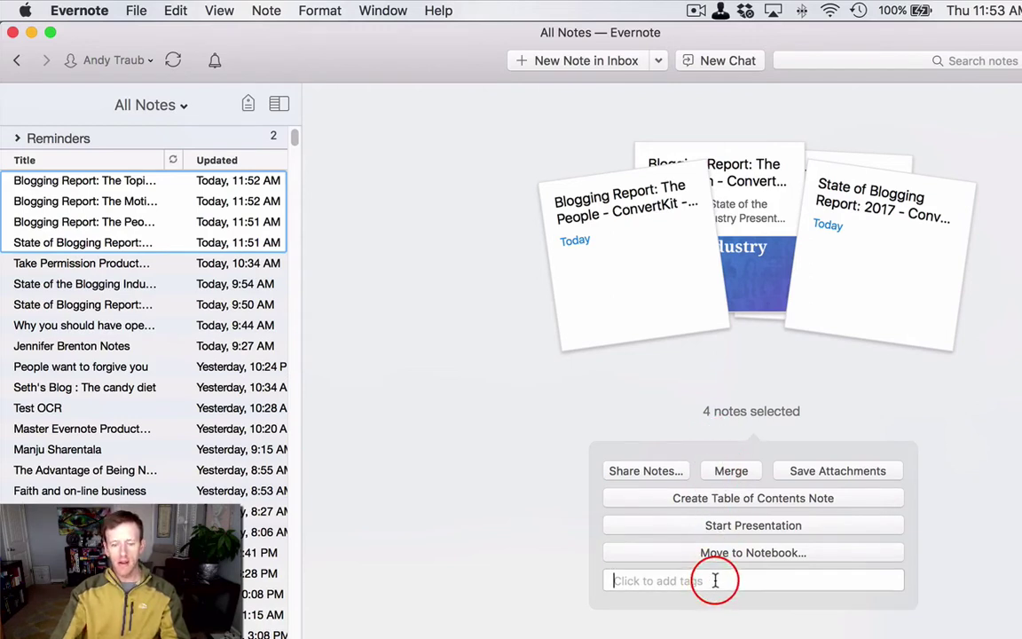
type("email")
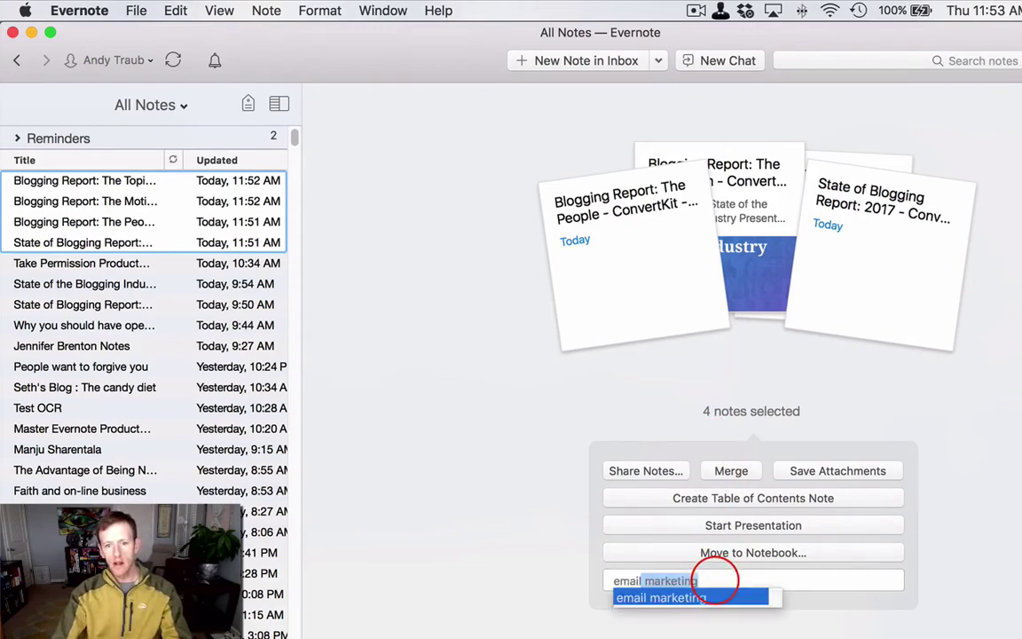
key("Return")
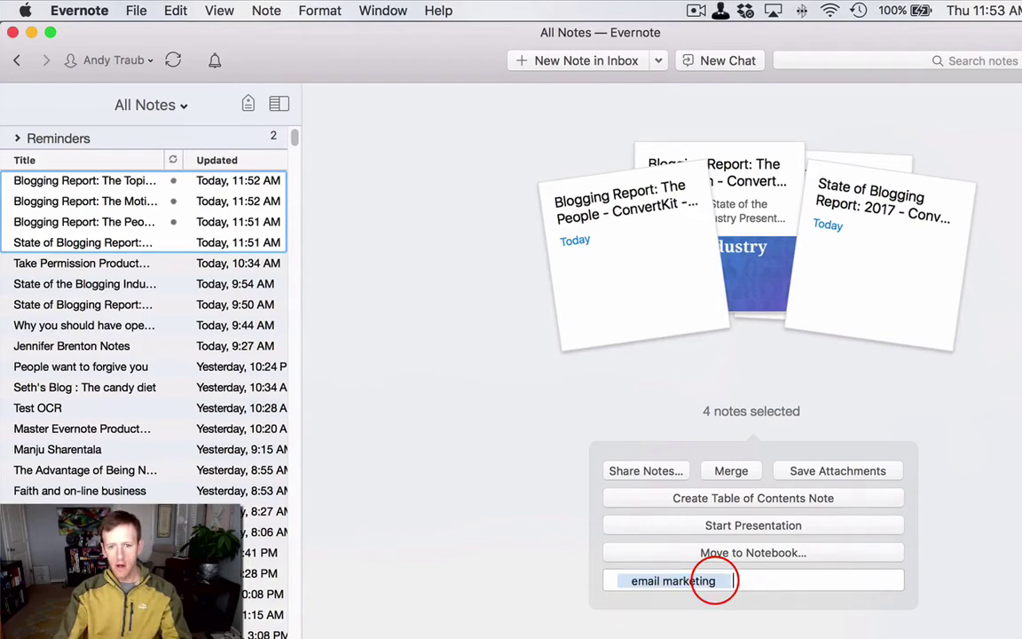
type("ConvertKit")
key("Return")
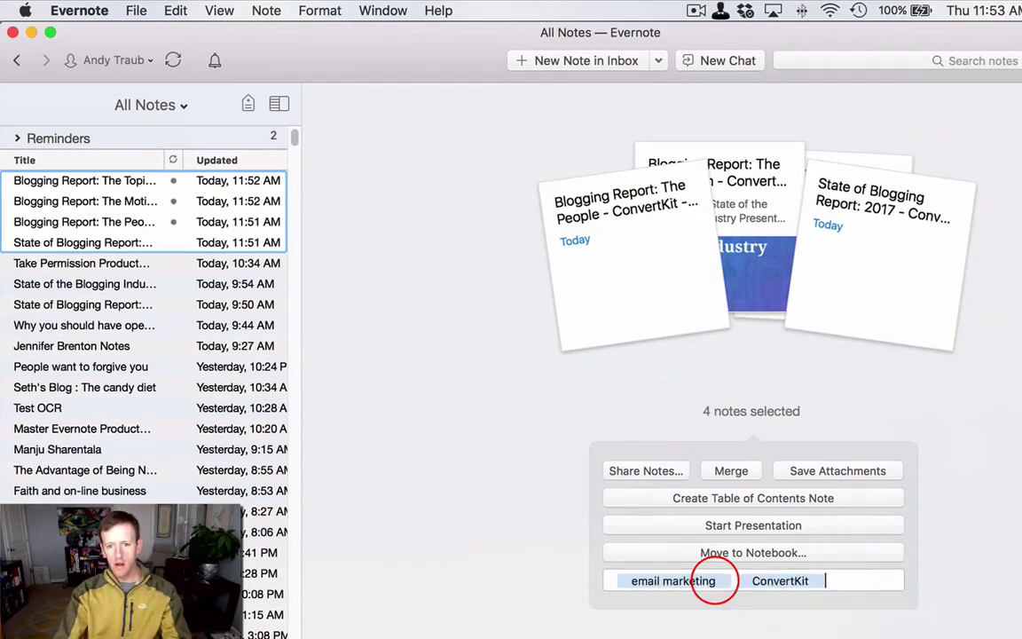
type("Research")
key("Return")
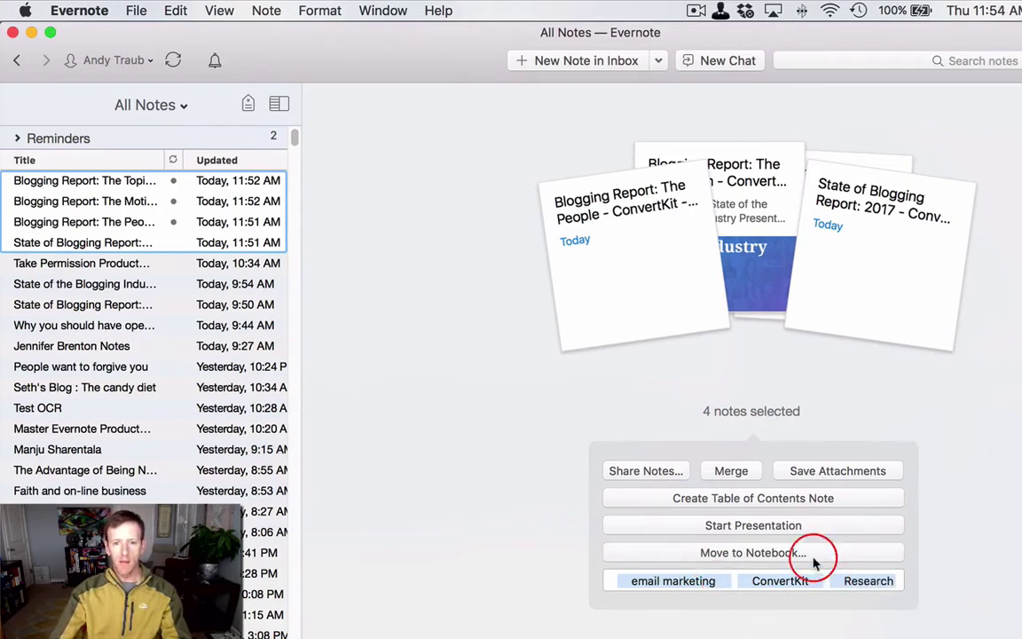
Create a table of contents note from the four selected notes and title it "ConvertKit Research 2017 - Table of Contents"
left_click(733, 499)
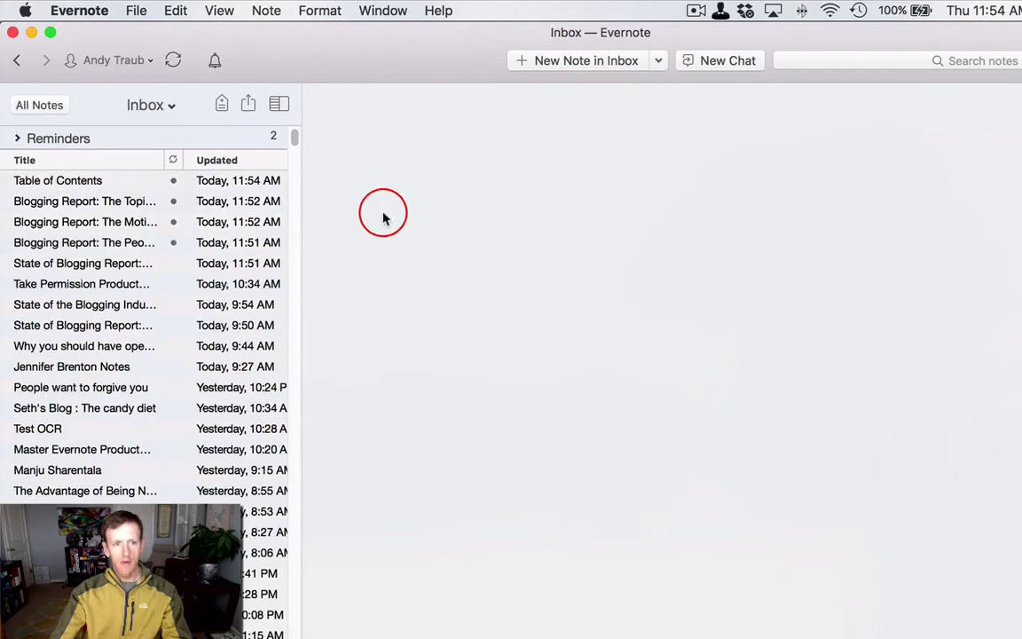
left_click(151, 181)
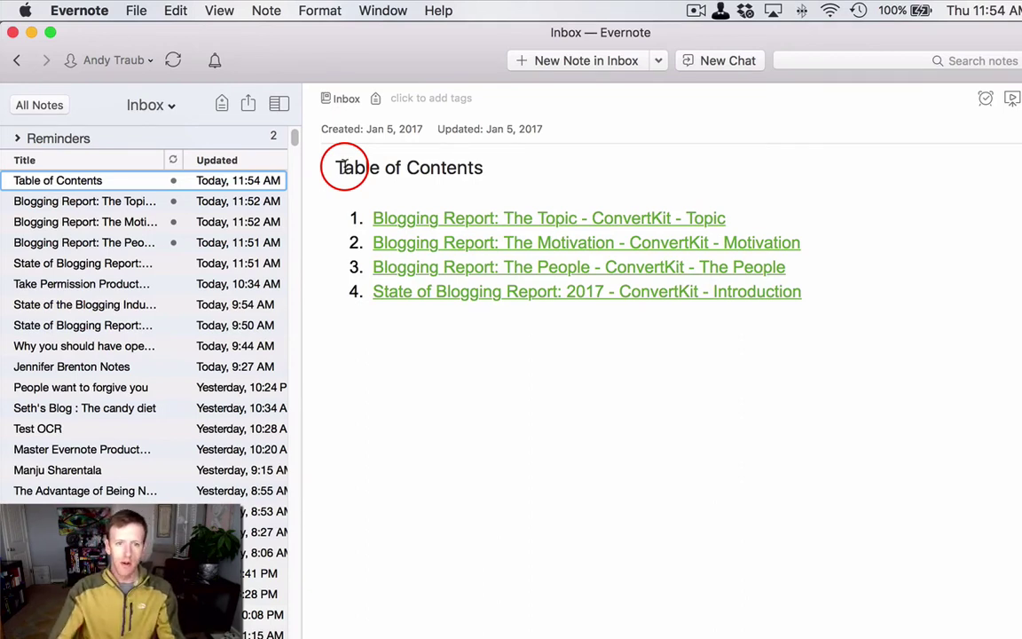
type("ConvertKit ")
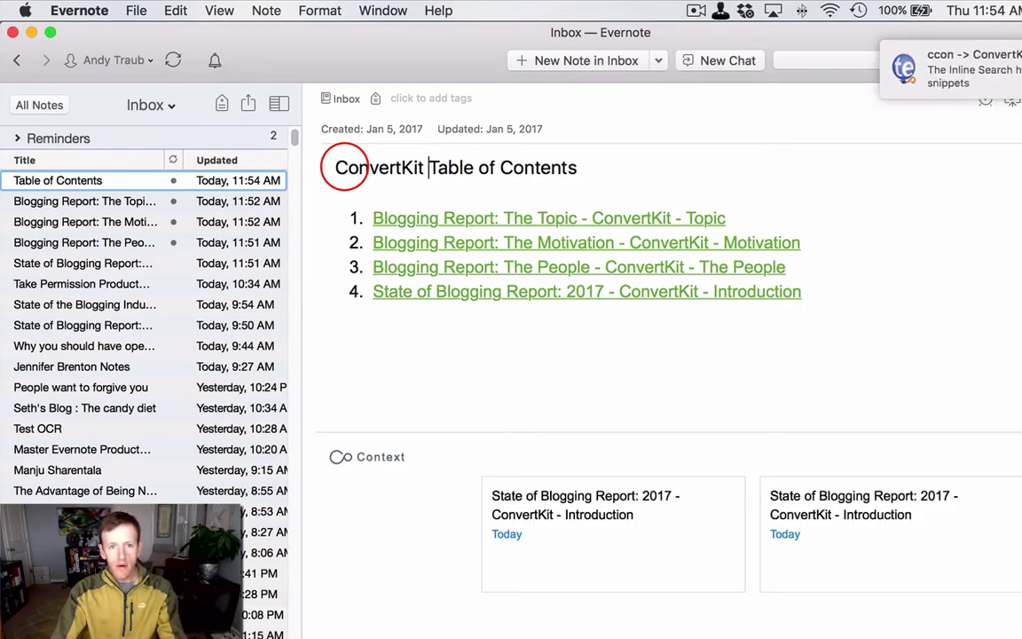
type("Research ")
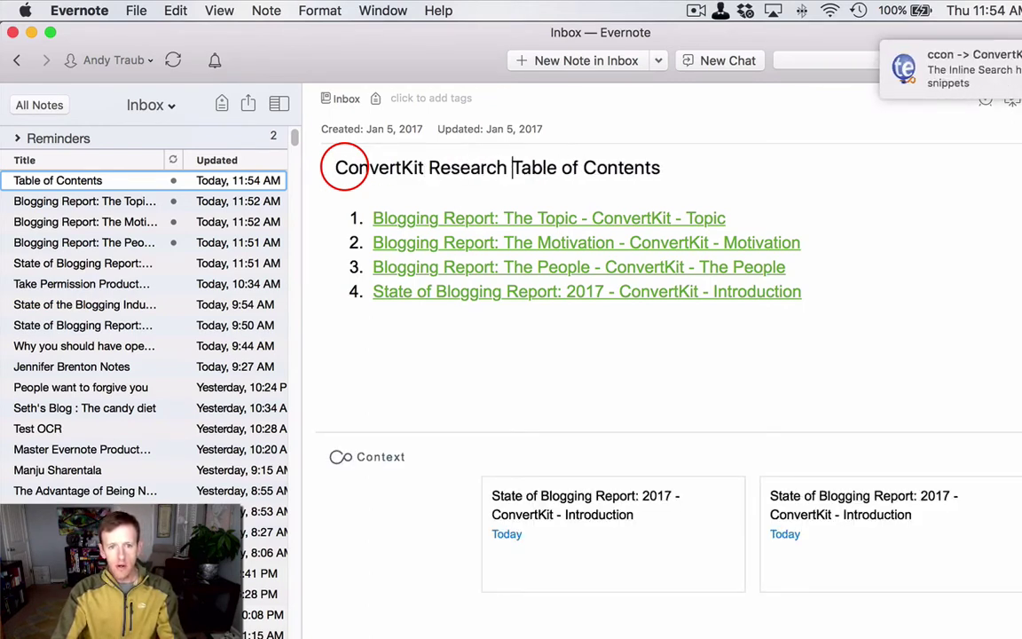
type("2017 -")
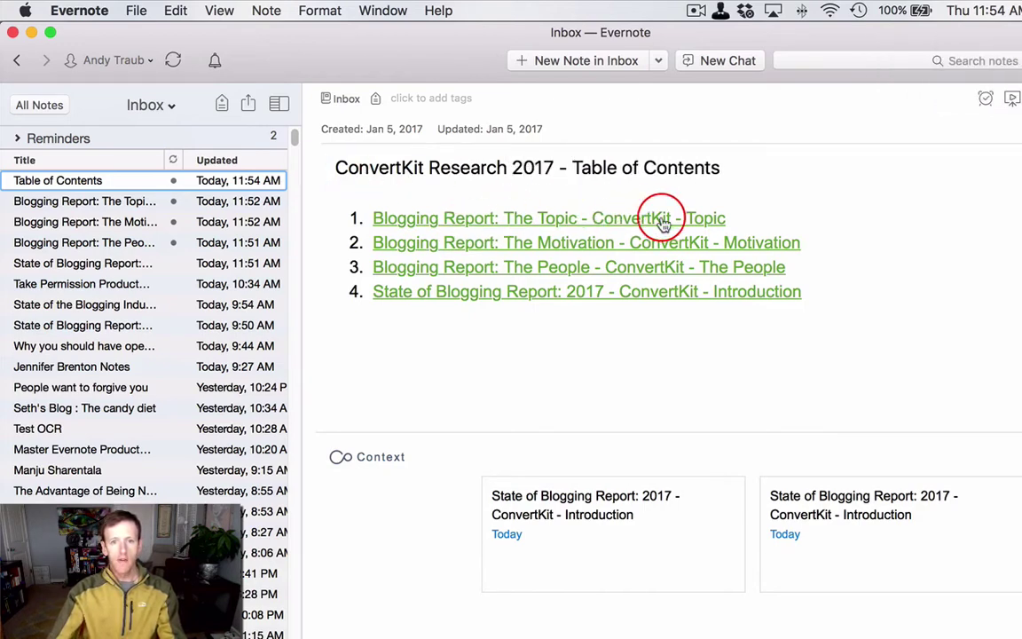
Open The Topic note through its table of contents entry, skim it and return to the table of contents
left_click(623, 223)
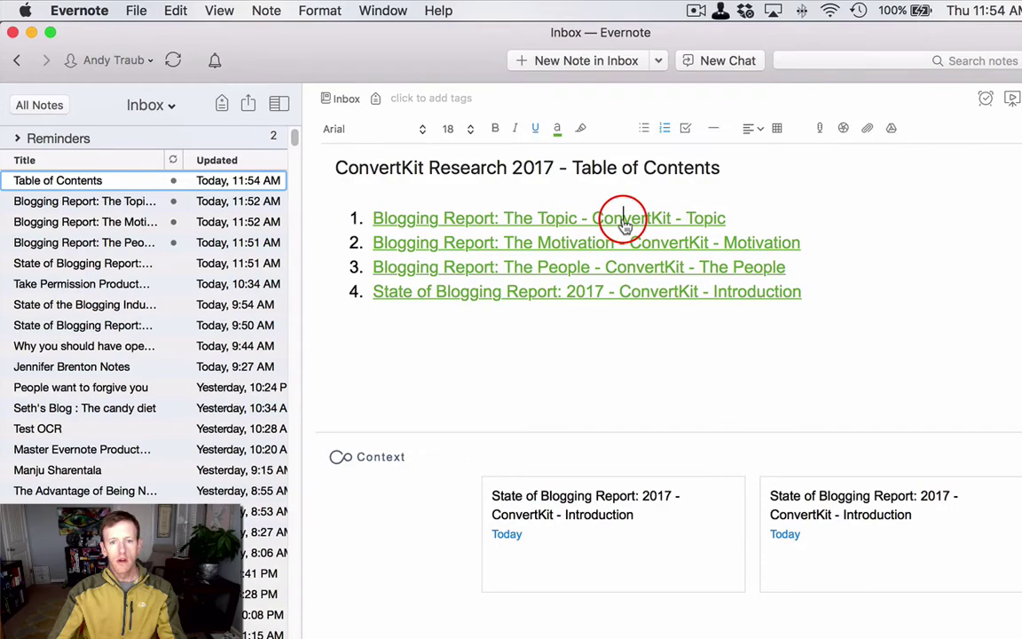
left_click(622, 223)
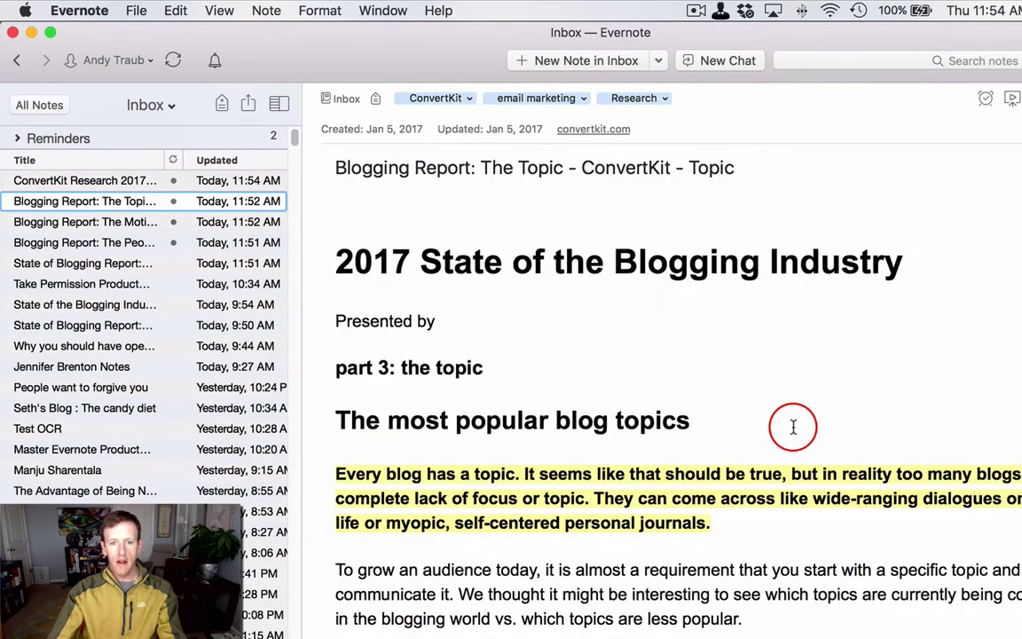
scroll(793, 426, "down", 5)
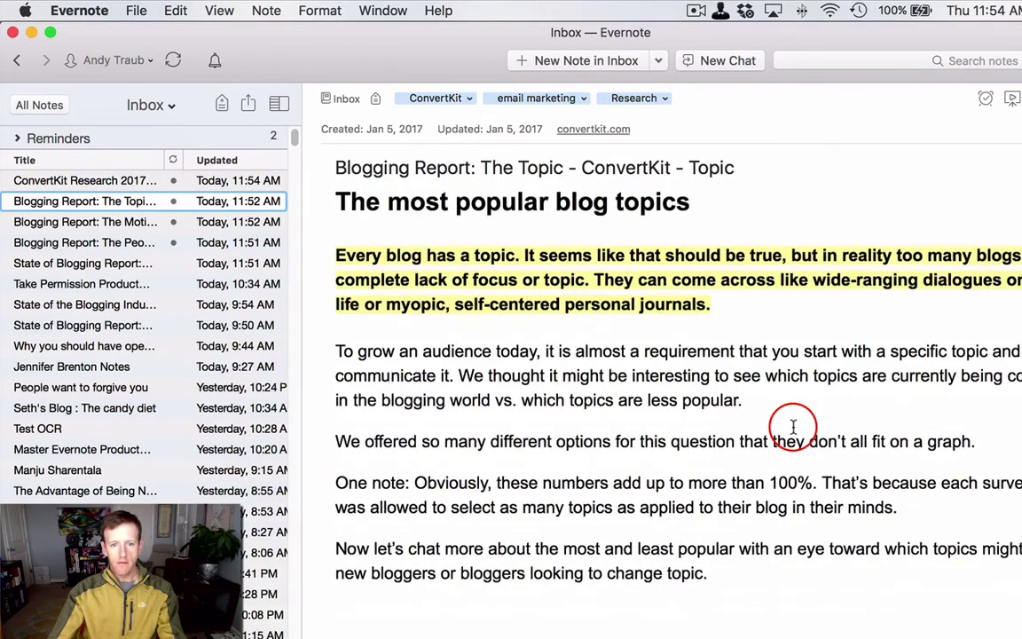
scroll(793, 427, "up", 5)
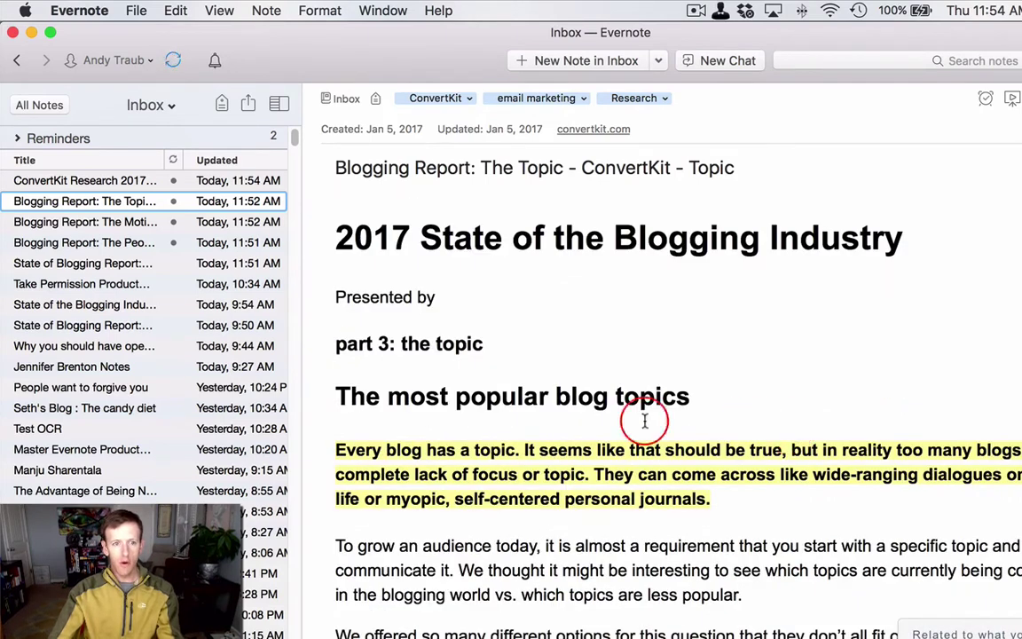
left_click(16, 62)
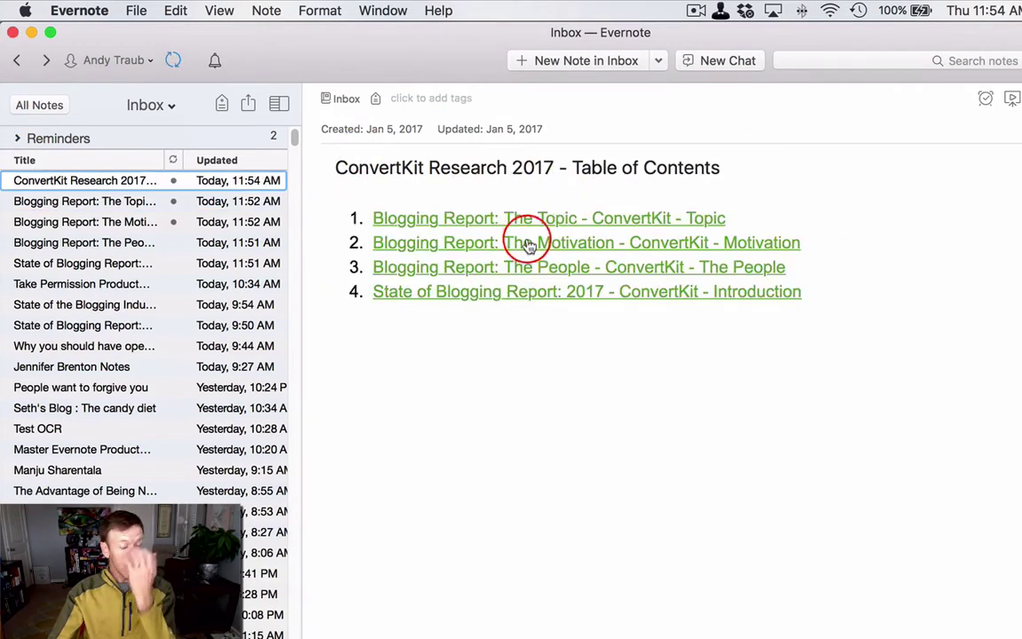
Copy the note link of the "ConvertKit Research 2017 - Table of Contents" note
left_click(574, 406)
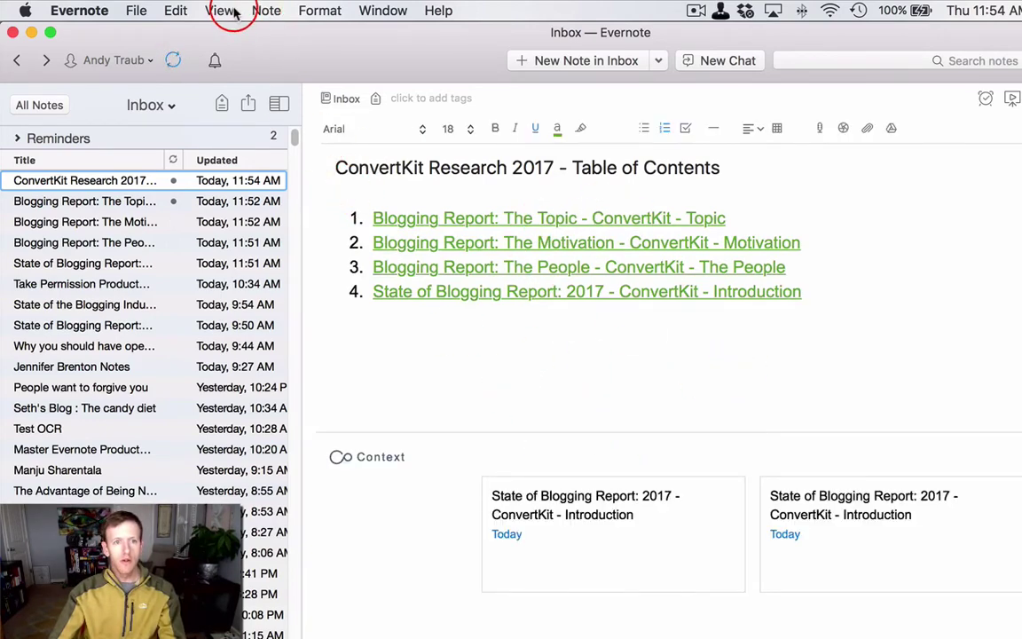
left_click(264, 10)
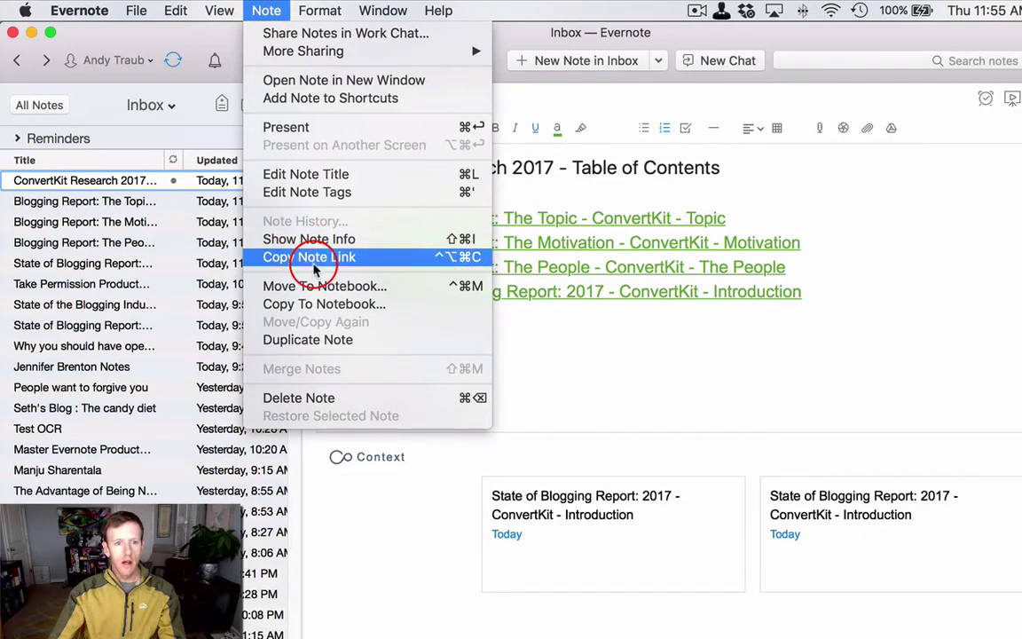
left_click(300, 256)
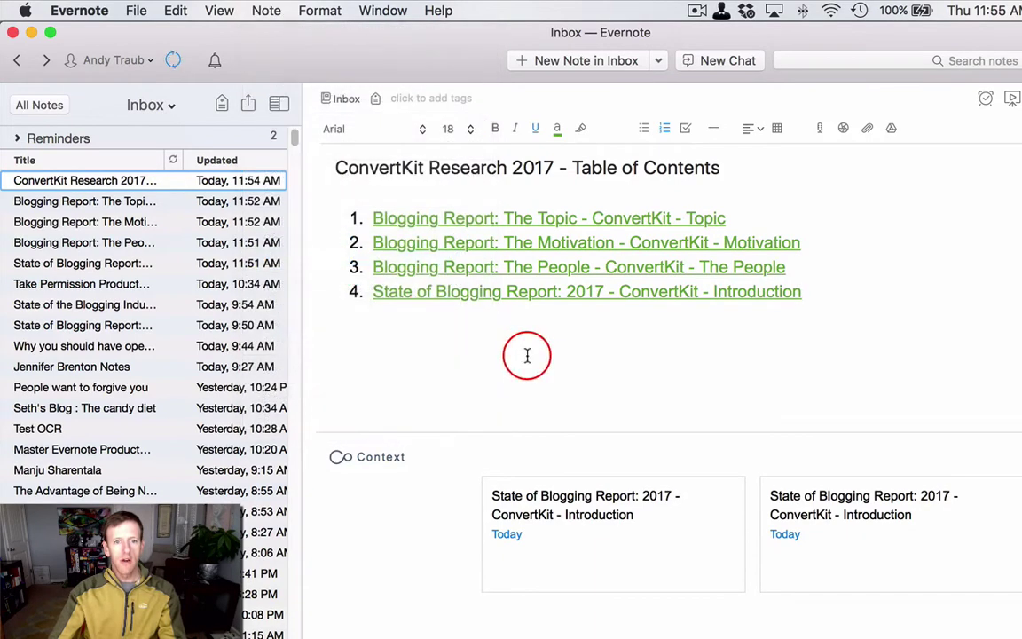
Open The Topic note from the table of contents and paste the copied note link above its main heading
left_click(483, 221)
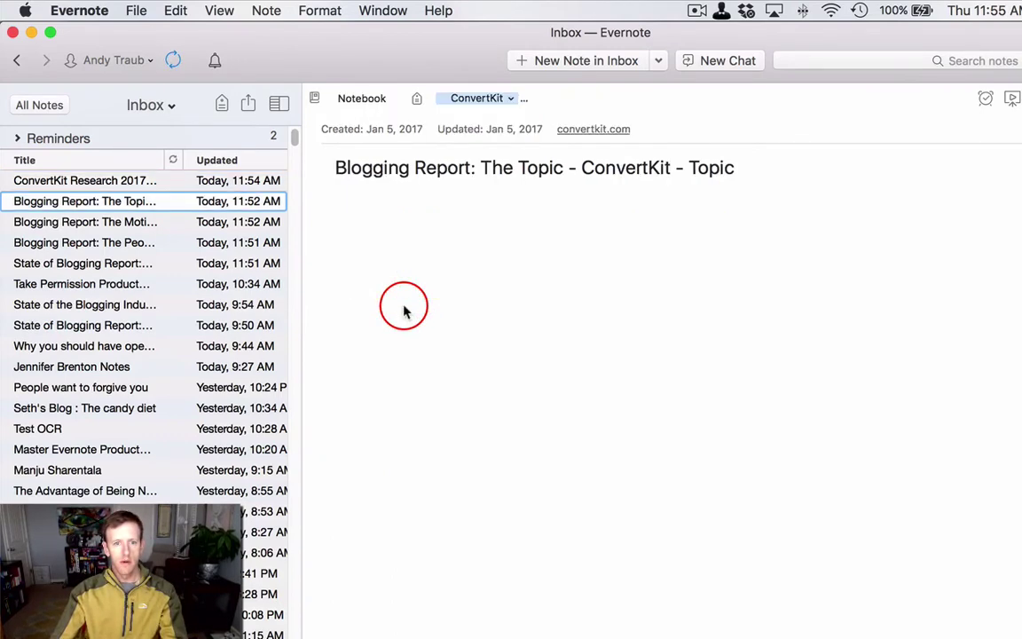
left_click(323, 281)
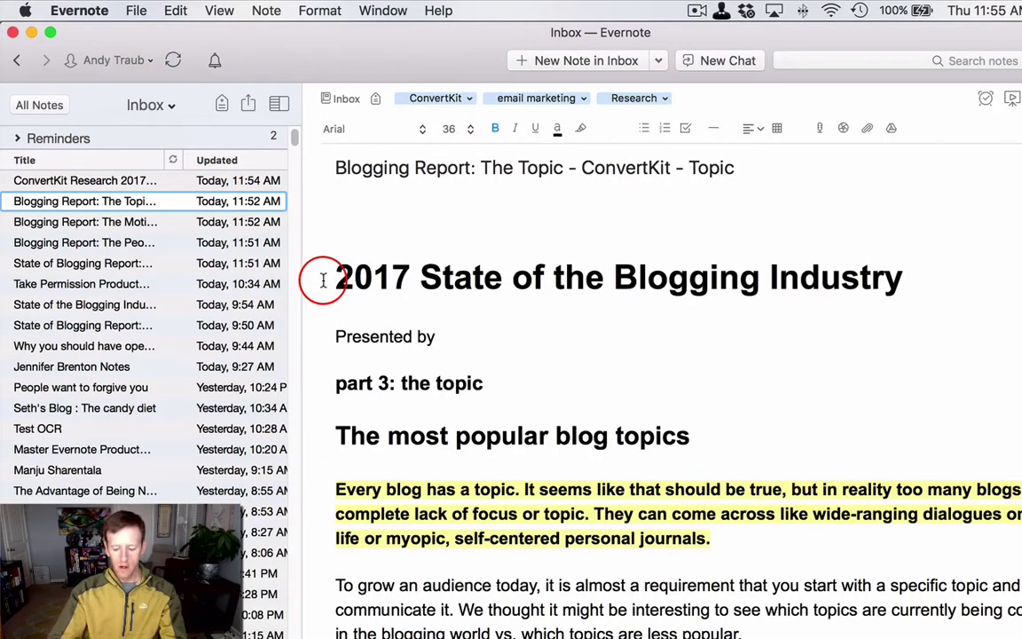
key("Return")
key("super+v")
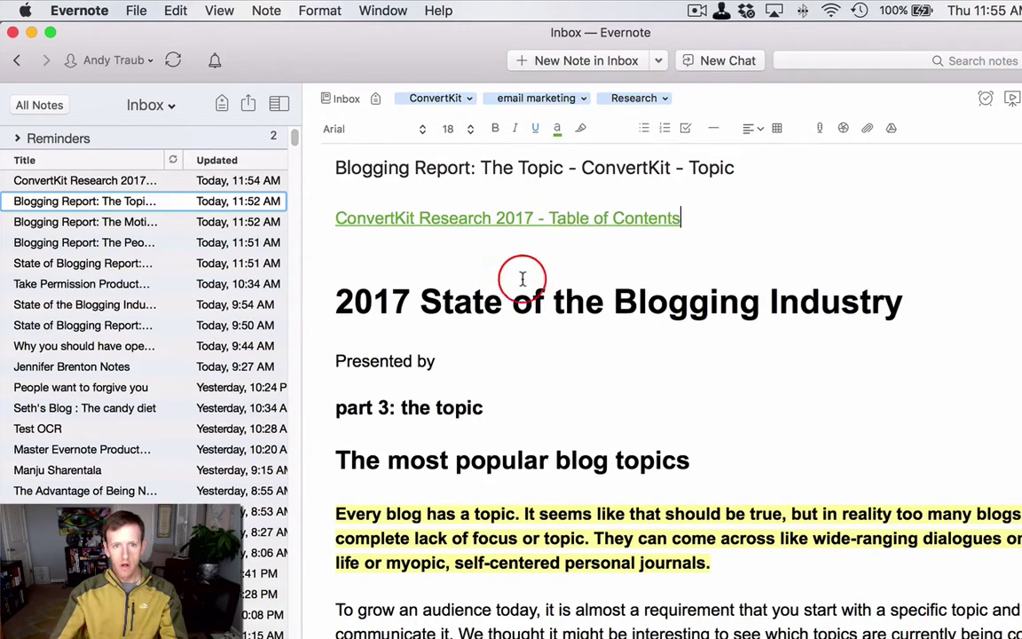
Follow the pasted link back to the table of contents and open The Motivation note from there
left_click(507, 223)
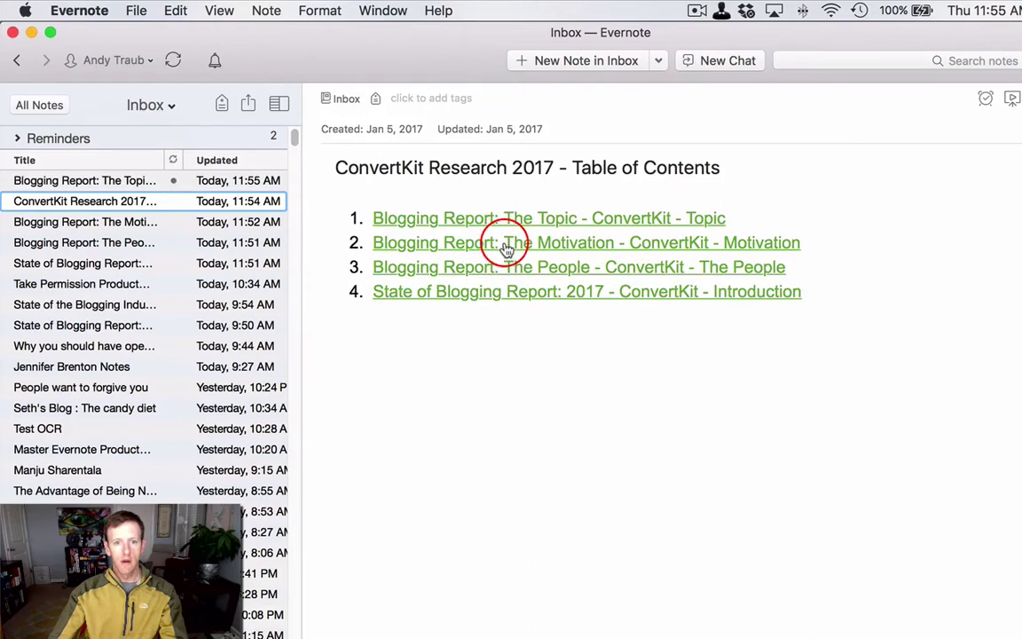
left_click(502, 242)
left_click(372, 245)
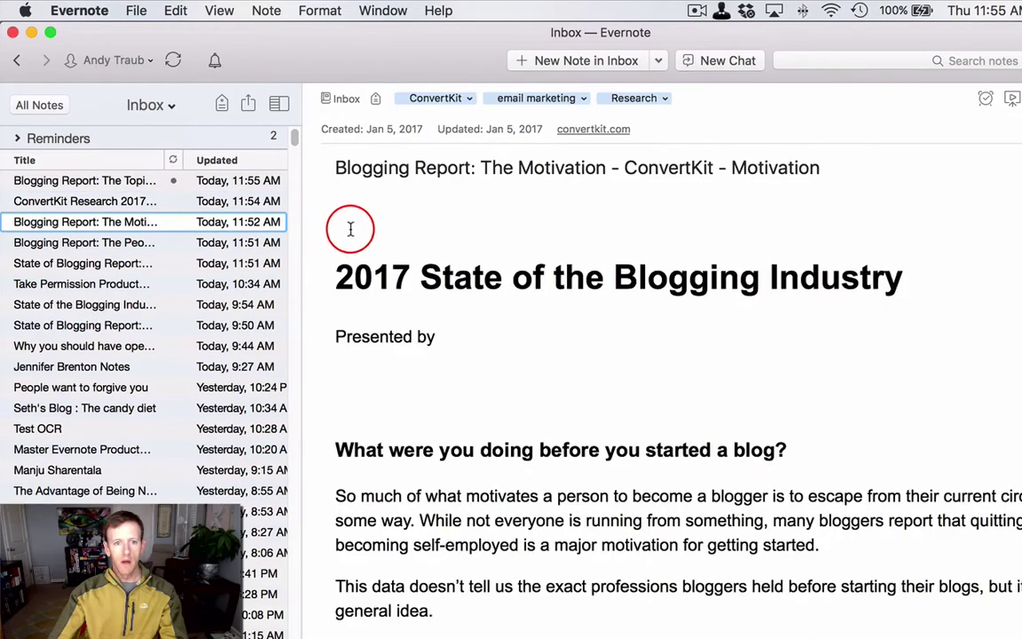
left_click(350, 229)
key("Return")
key("super+v")
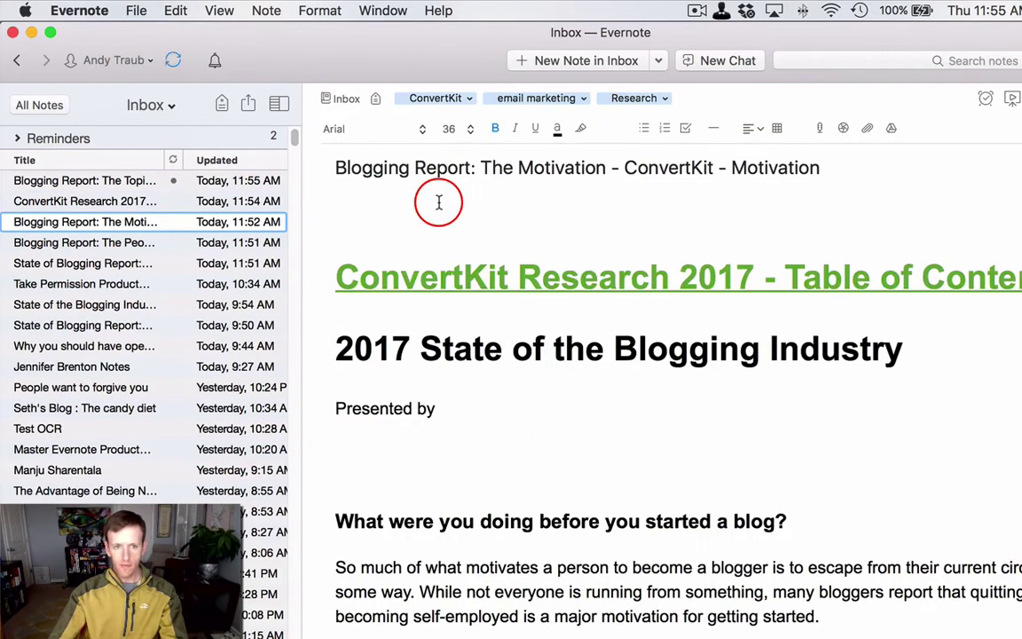
key("super+z")
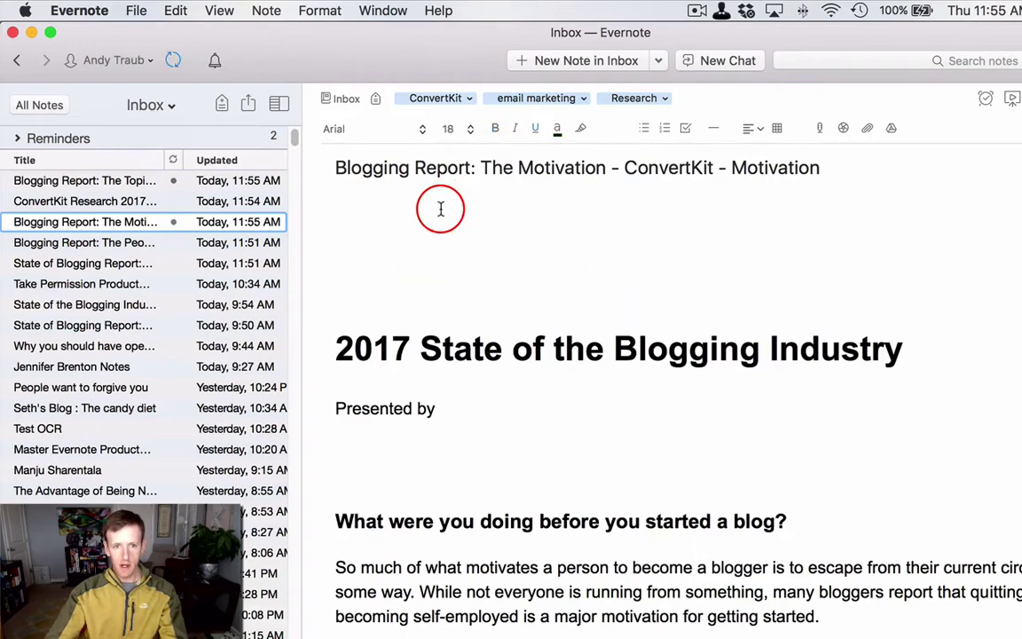
Paste the table of contents link on the empty line directly below The Motivation note's title and follow it back
key("super+v")
key("super+z")
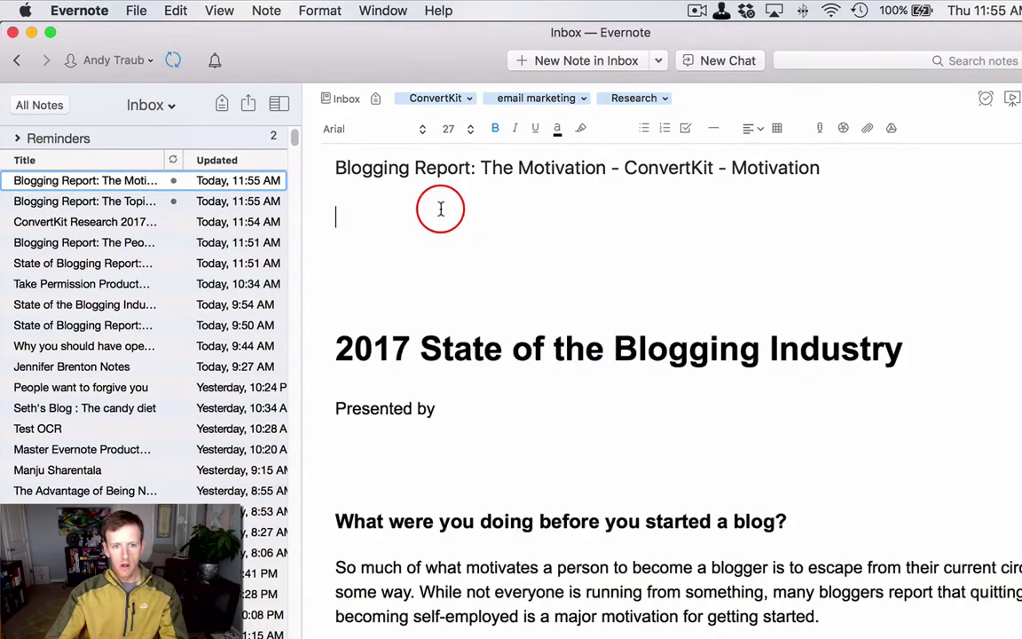
key("super+v")
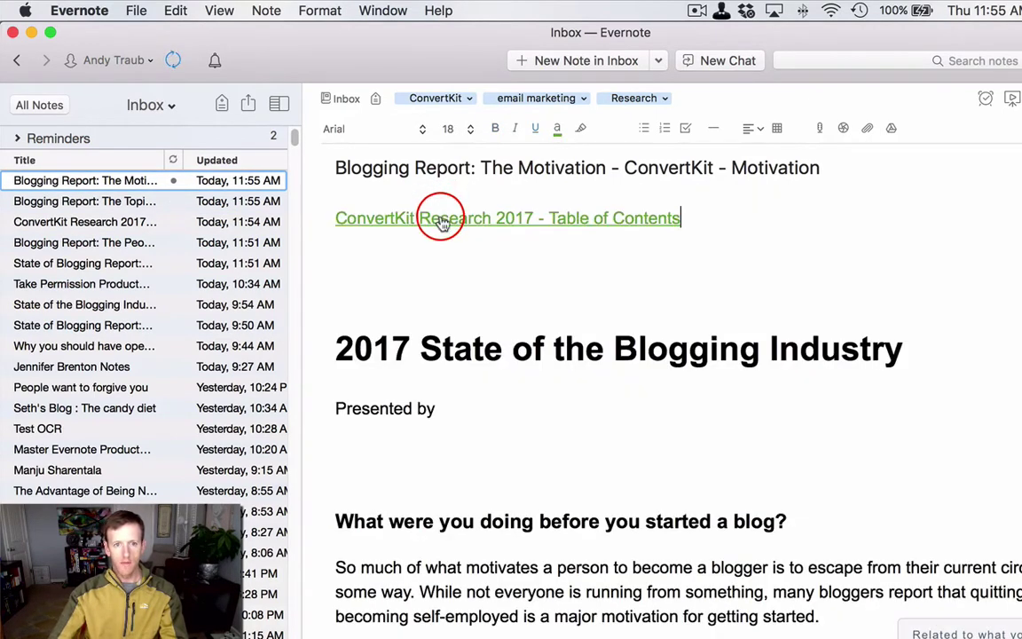
left_click(441, 219)
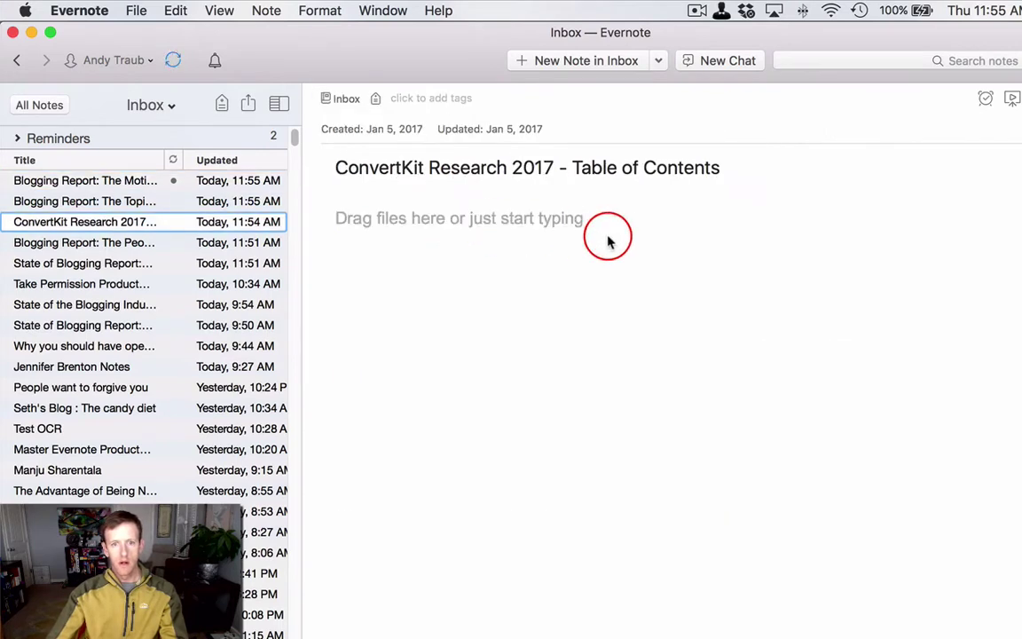
Open The People note from the table of contents, paste the table of contents link below its title, and follow it back
left_click(539, 269)
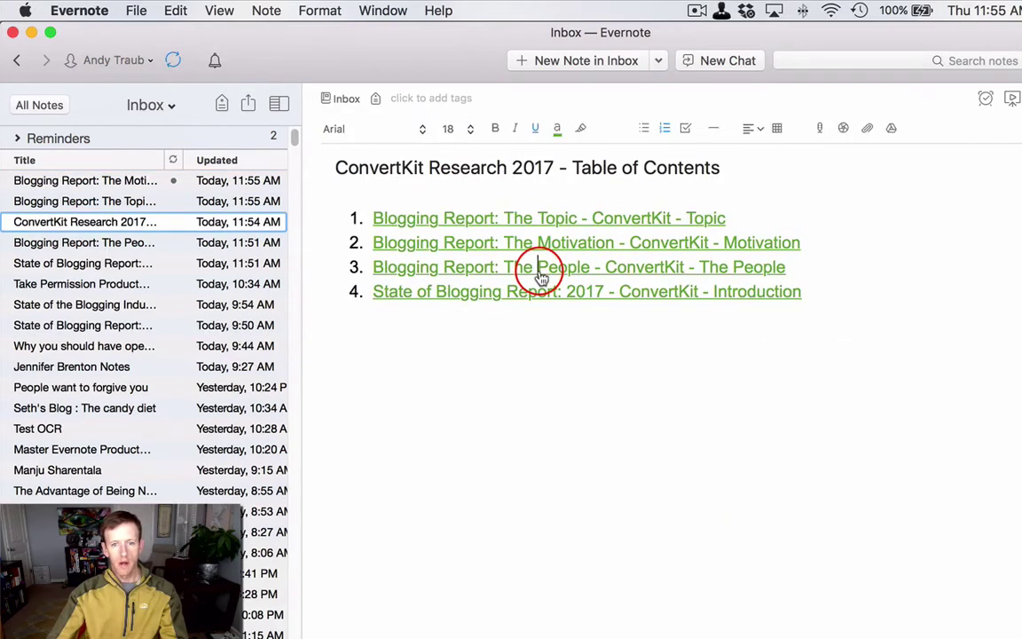
left_click(538, 273)
left_click(345, 216)
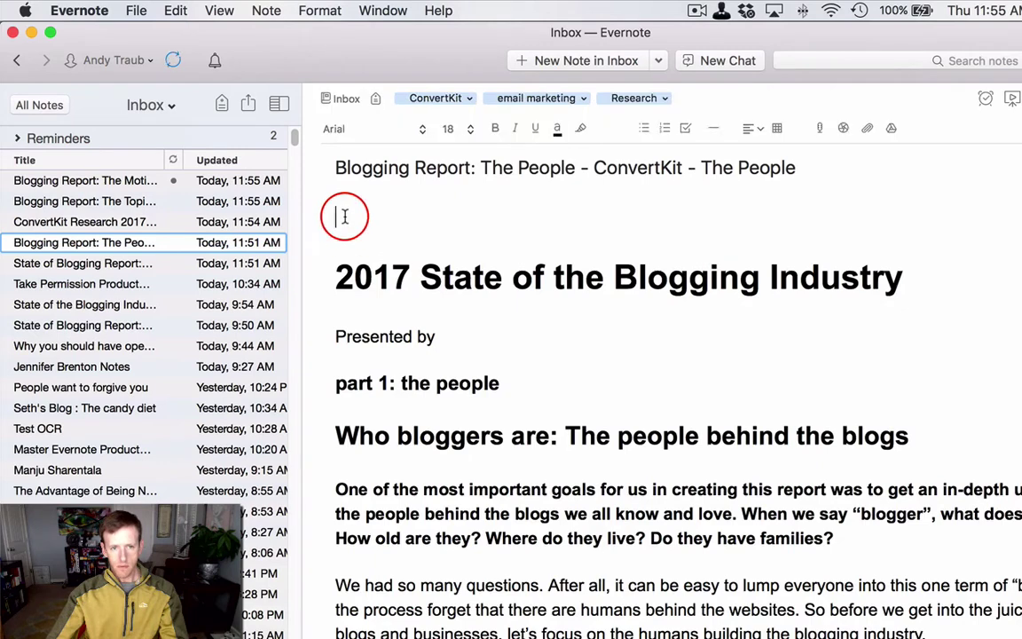
key("super+v")
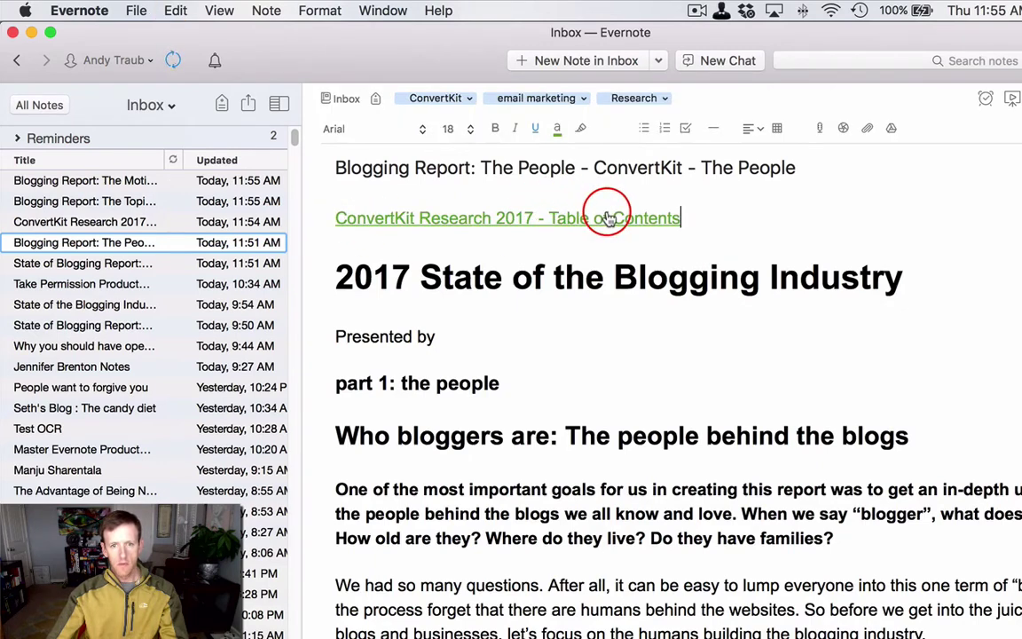
left_click(606, 219)
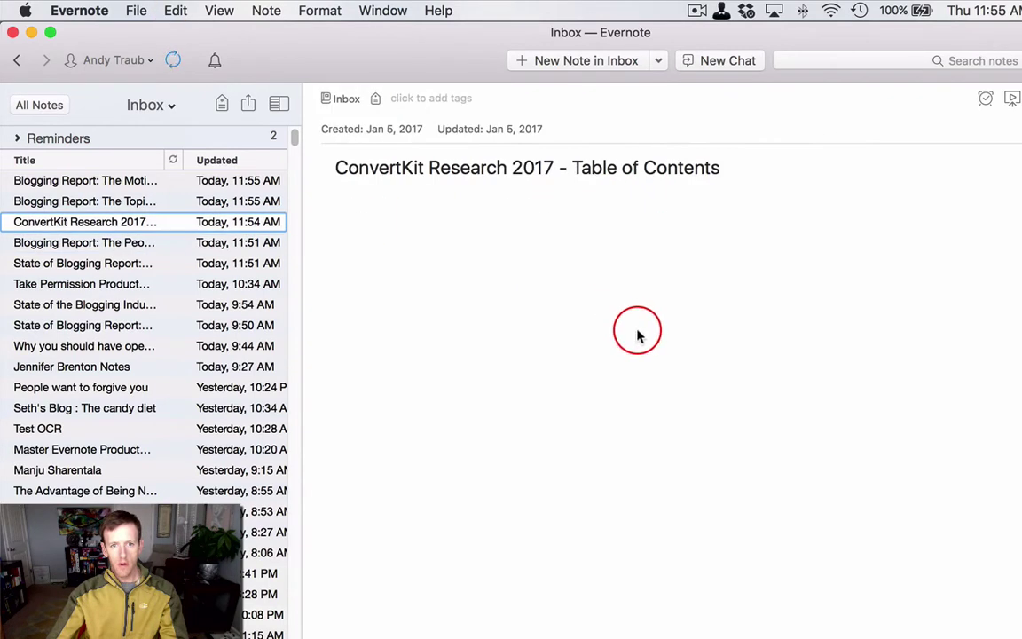
Open the Introduction note from the table of contents, paste the table of contents link above its main heading, and follow it back
left_click(568, 294)
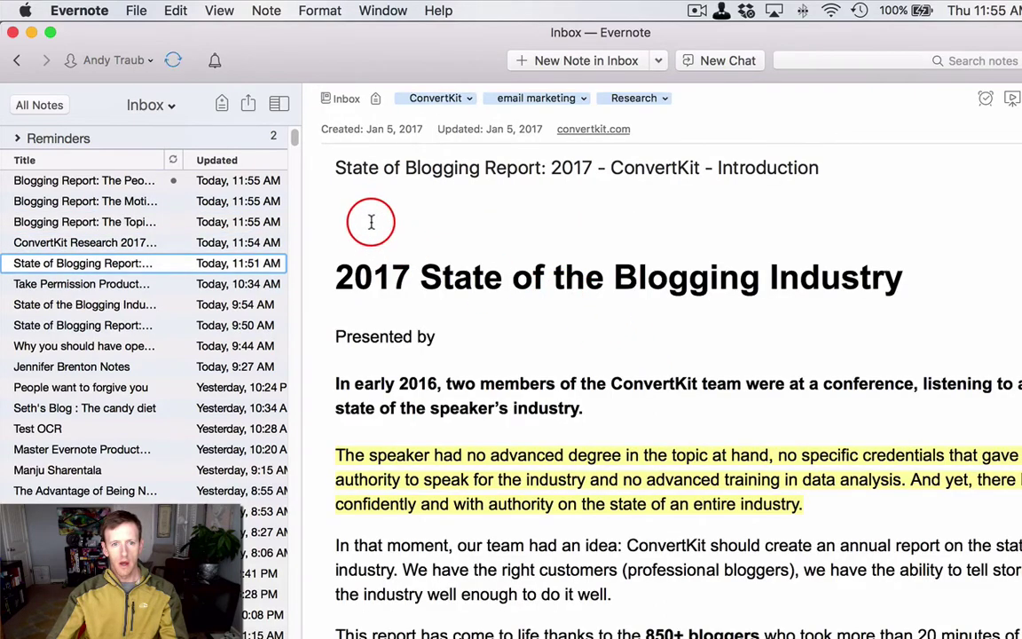
left_click(357, 221)
key("super+v")
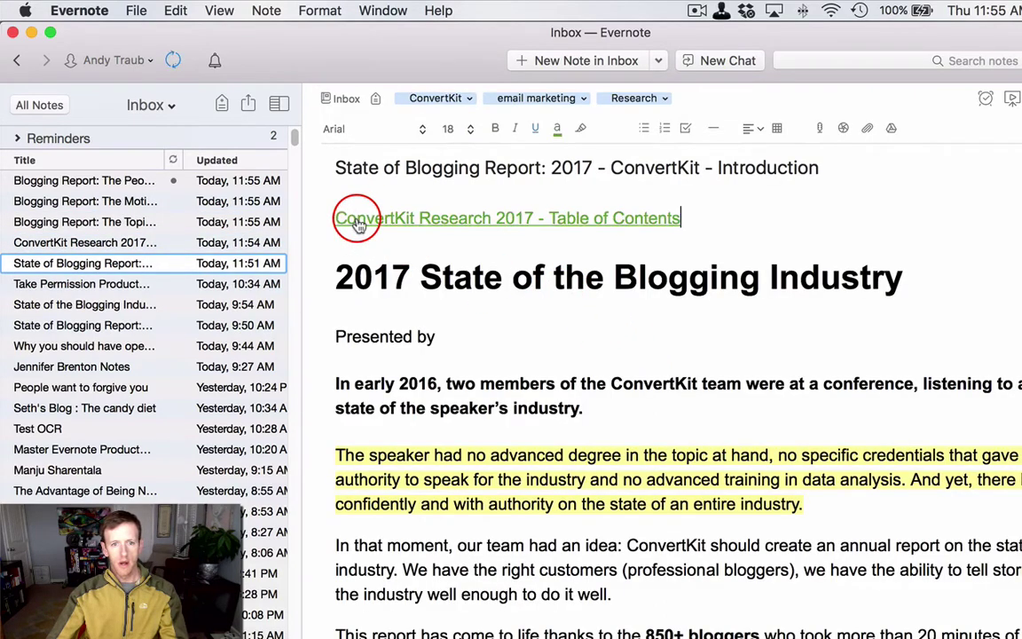
left_click(548, 218)
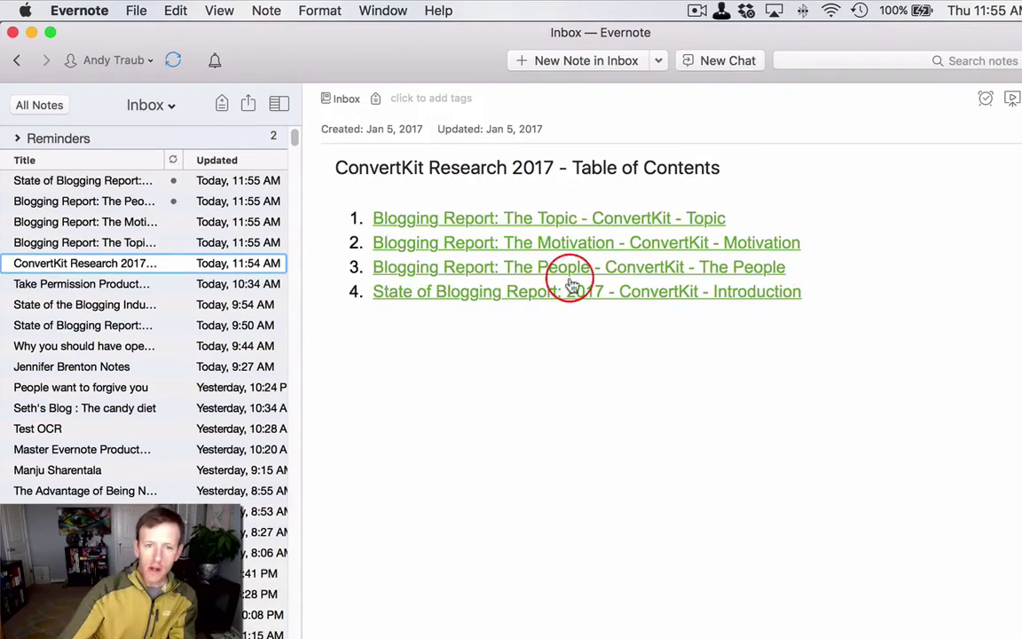